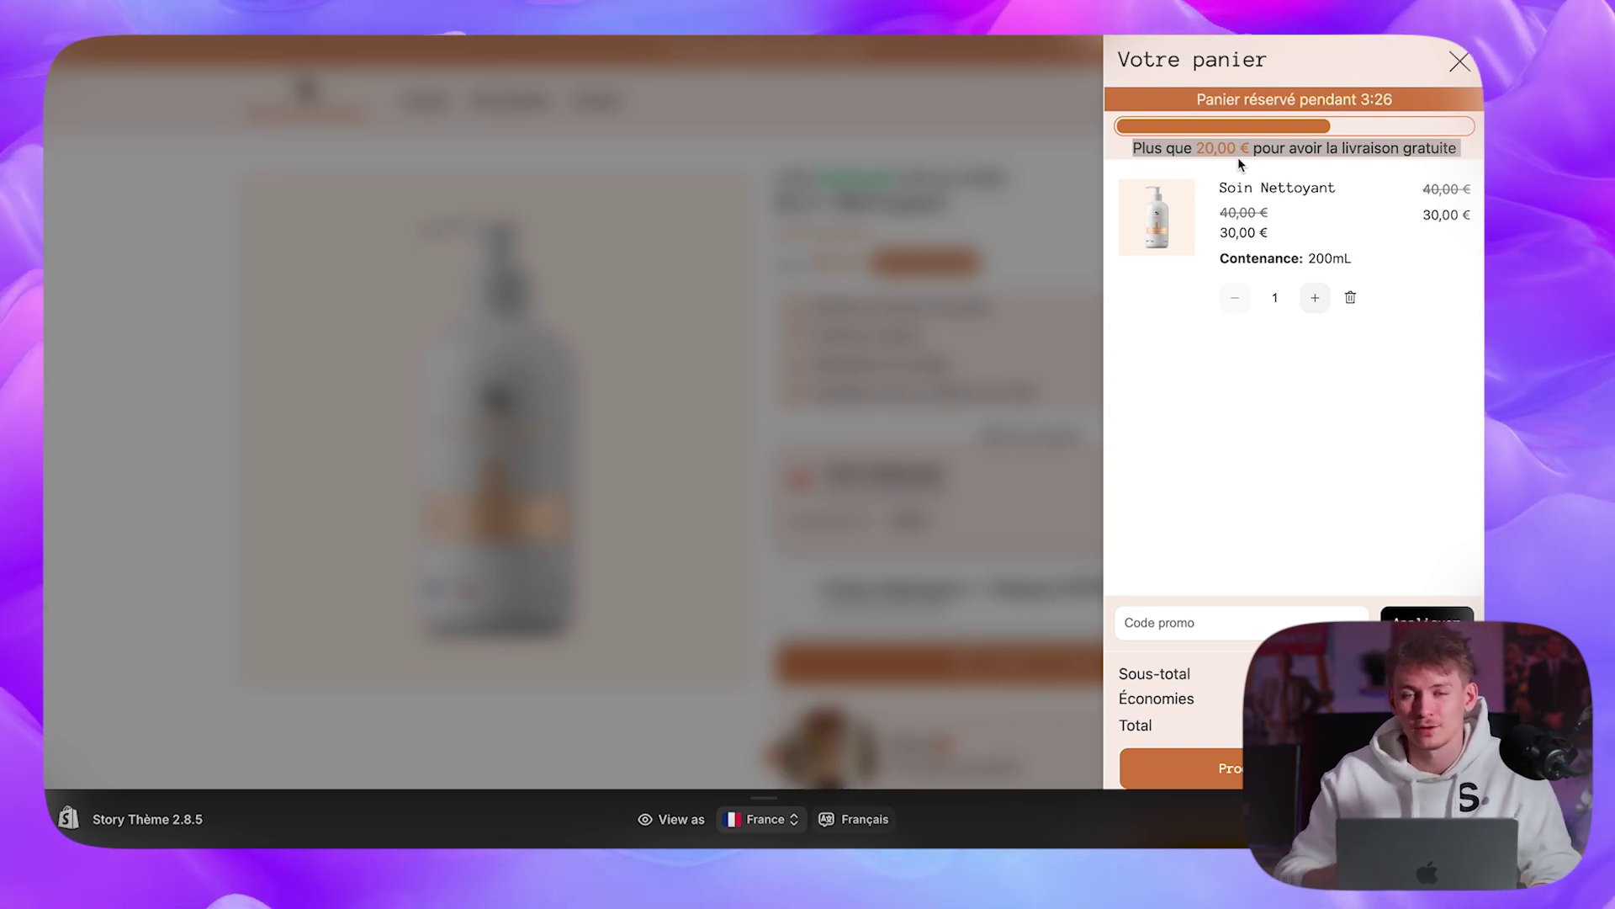
- Examine the remaining-amount message for free delivery under the progress bar in the storefront cart
{"action": "left_click", "coordinate": [1235, 143]}
{"action": "double_click", "coordinate": [1232, 143]}
{"action": "left_click", "coordinate": [1265, 145]}
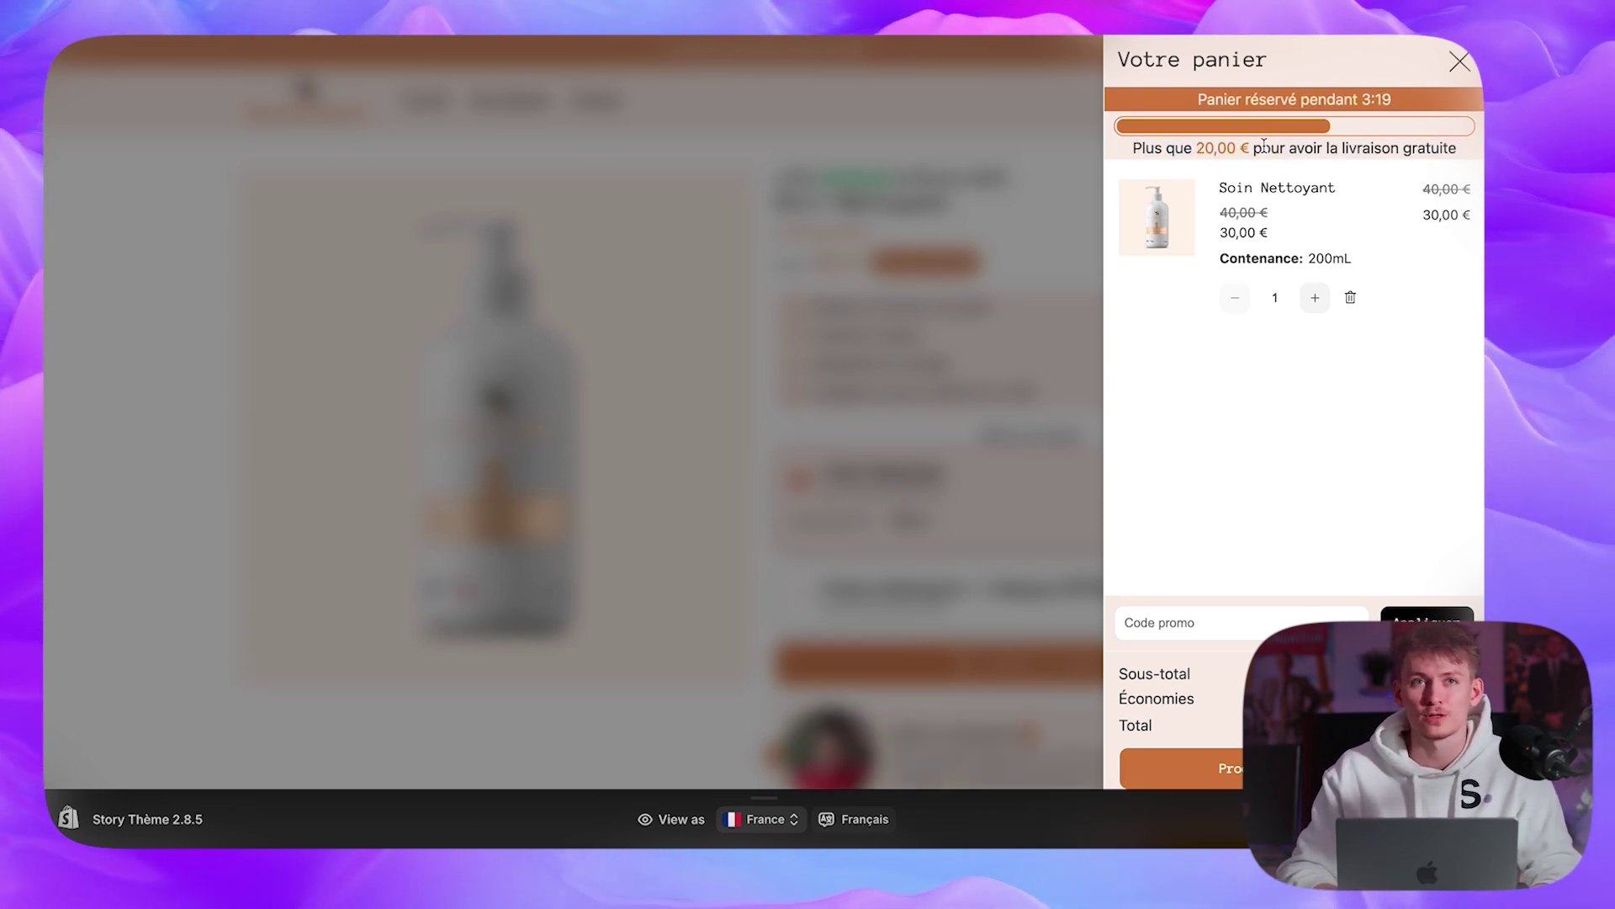
{"action": "left_click_drag", "start_coordinate": [1265, 145], "coordinate": [1178, 154]}
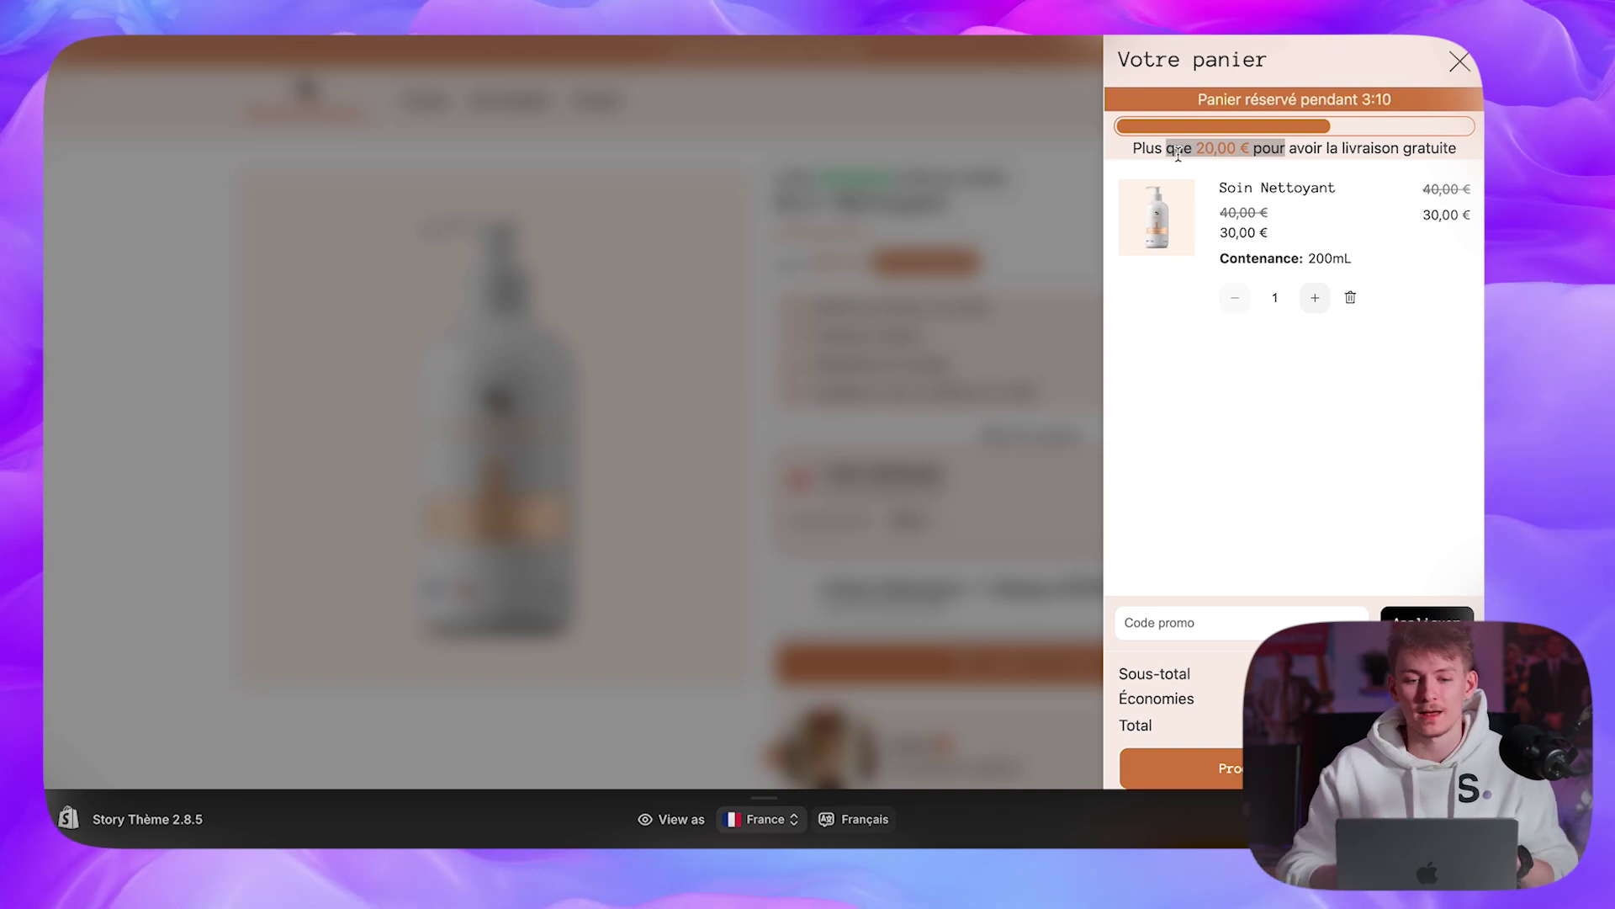
{"action": "left_click", "coordinate": [1181, 156]}
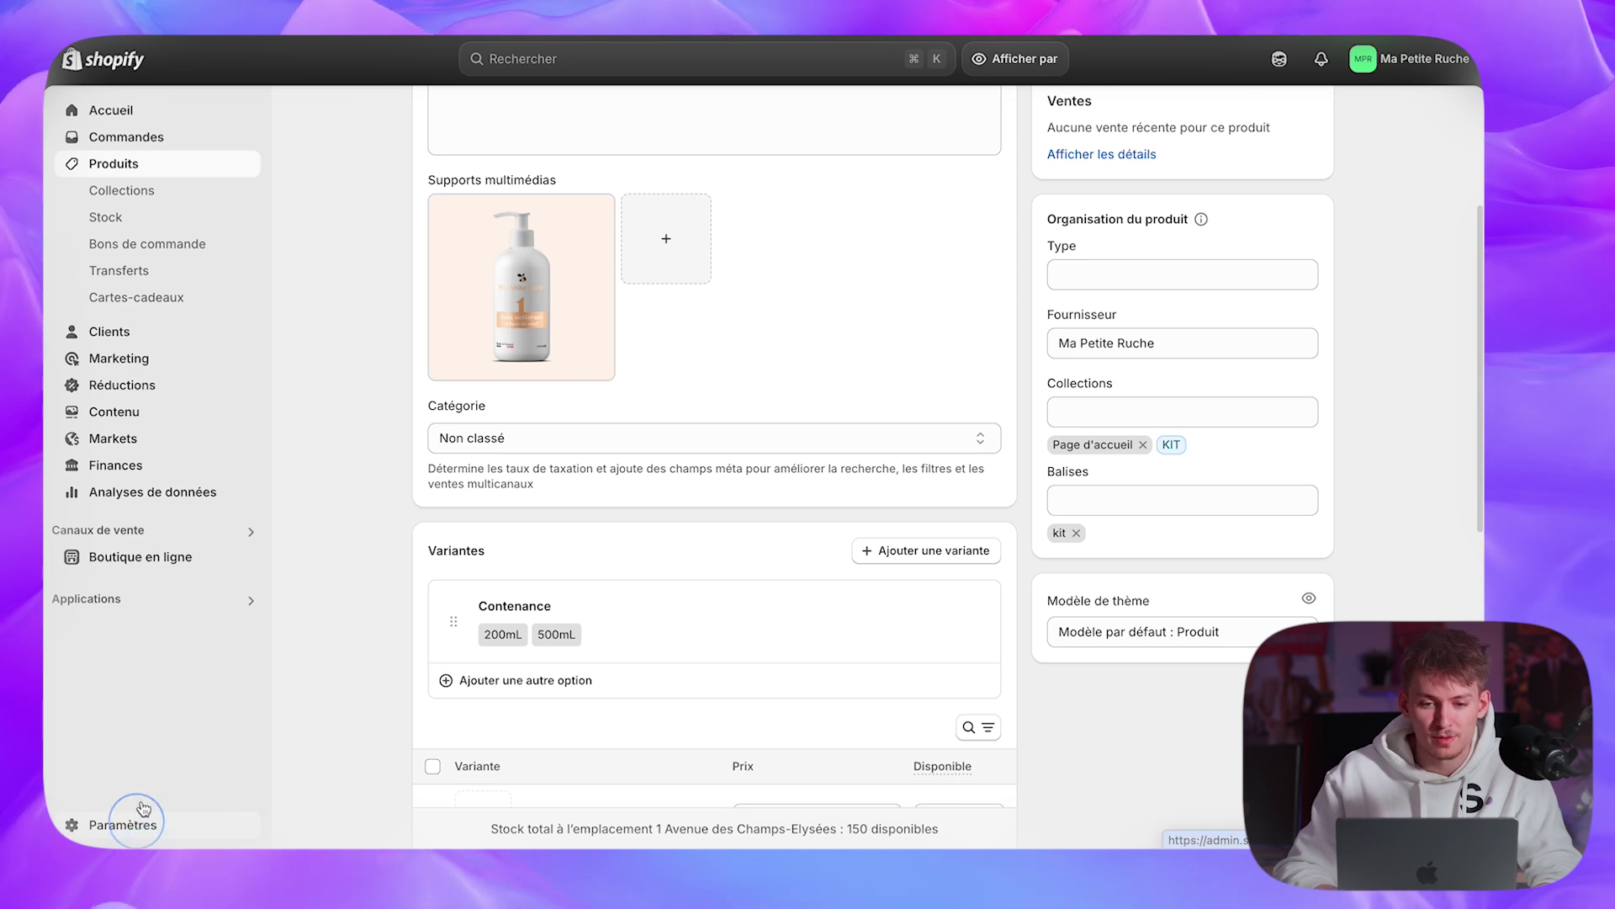
- Open the general shipping profile for all products in the store's Expédition et livraison settings
{"action": "left_click", "coordinate": [126, 825]}
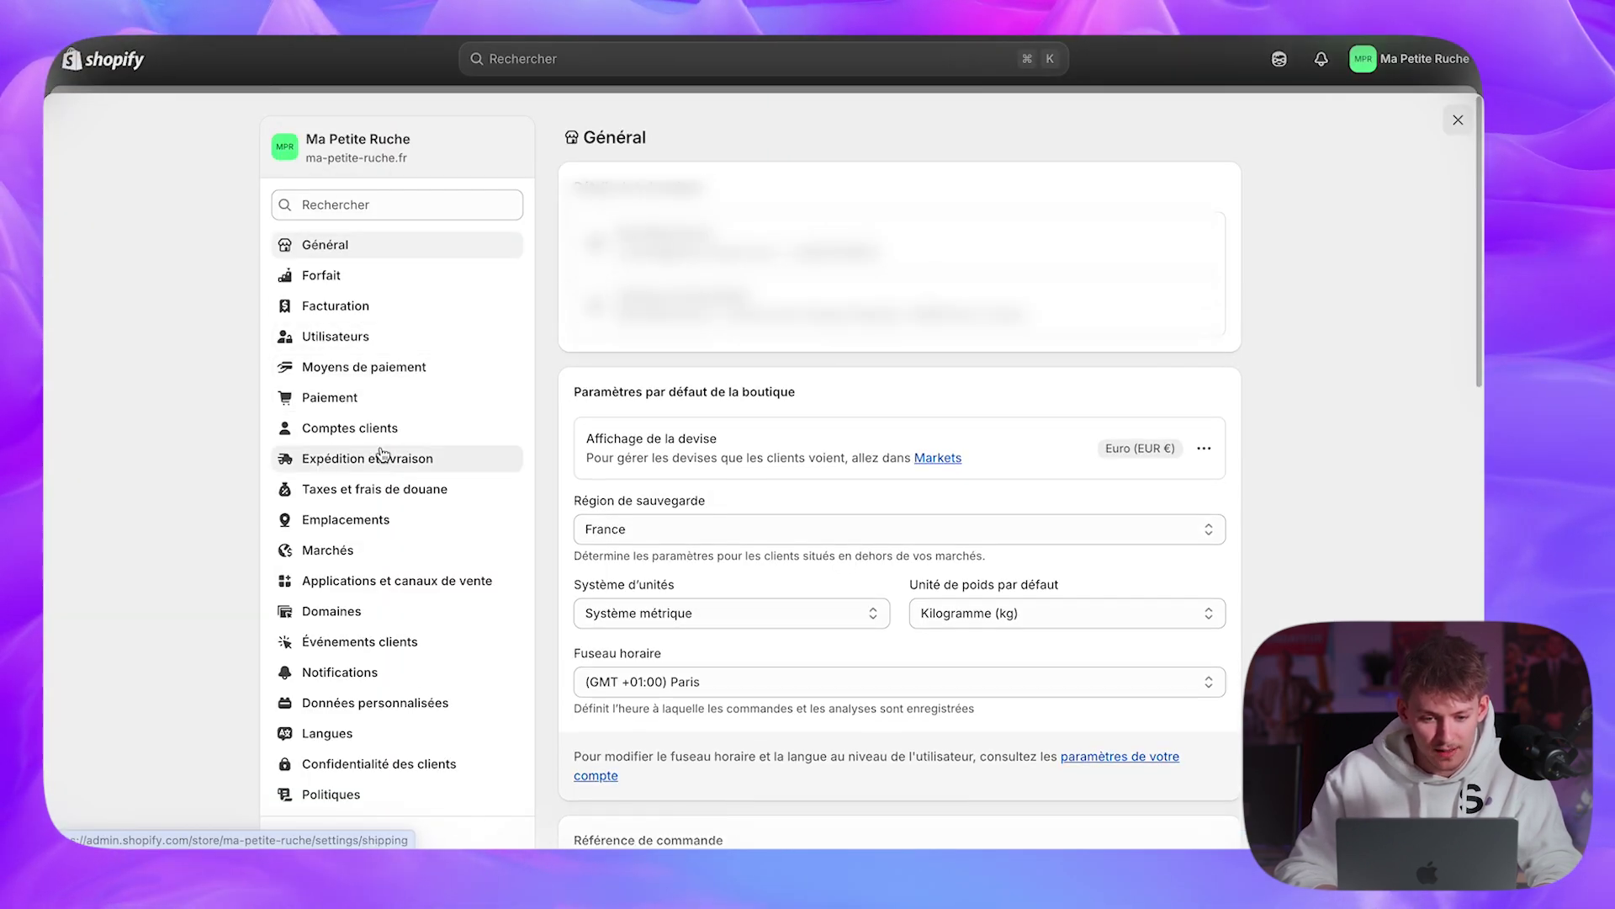
{"action": "left_click", "coordinate": [394, 456]}
{"action": "scroll", "coordinate": [832, 347], "scroll_direction": "down", "scroll_amount": 1}
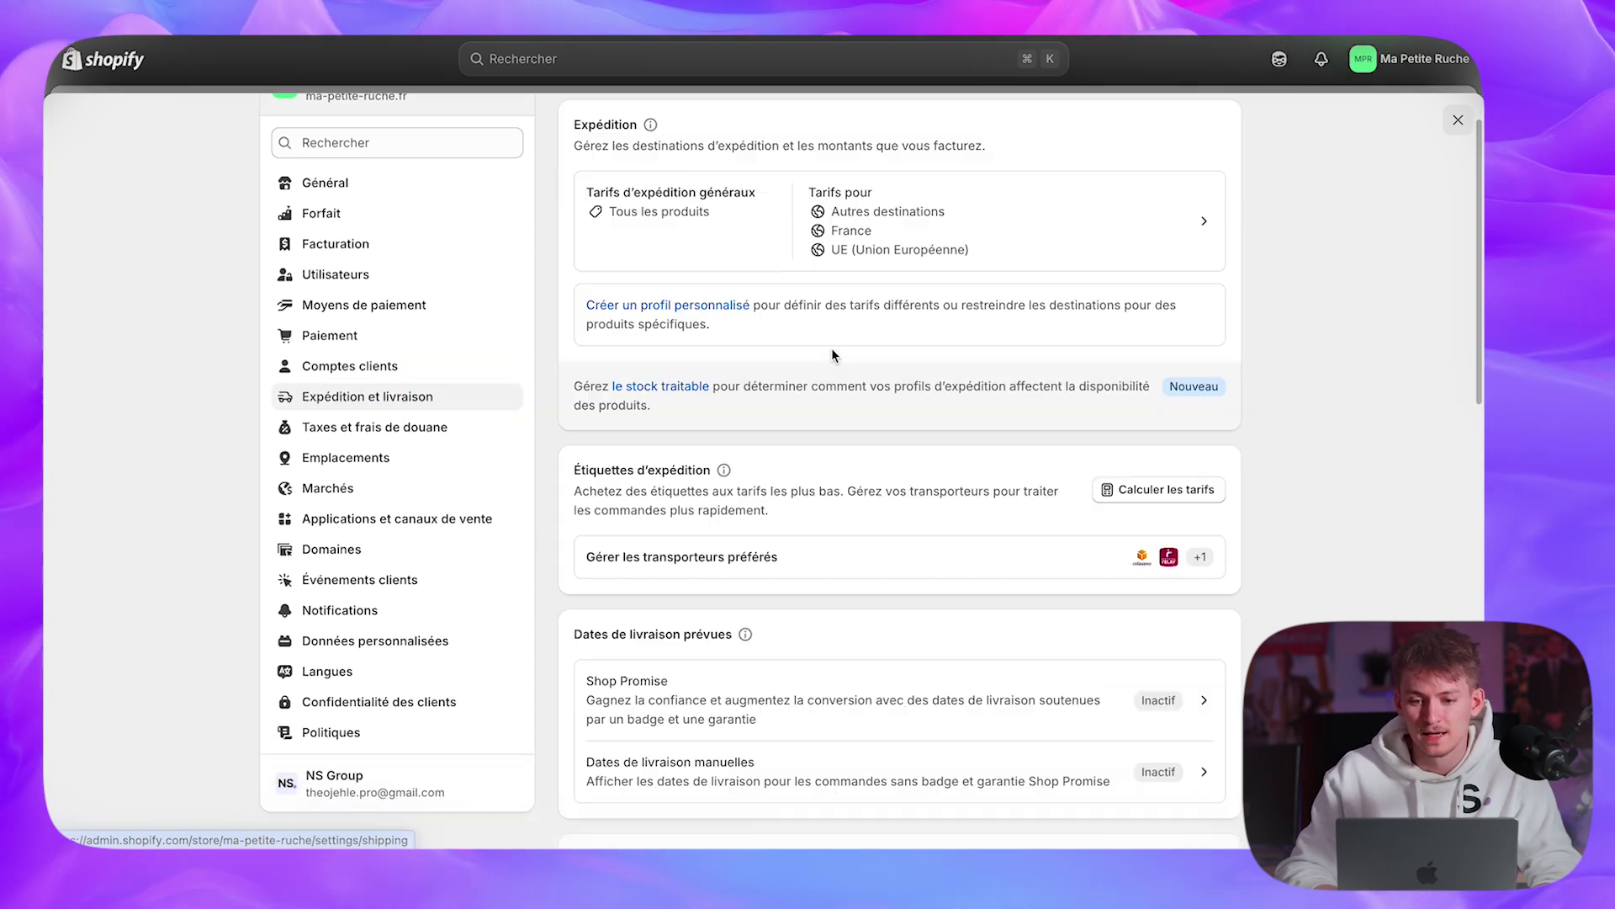
{"action": "left_click", "coordinate": [1069, 217]}
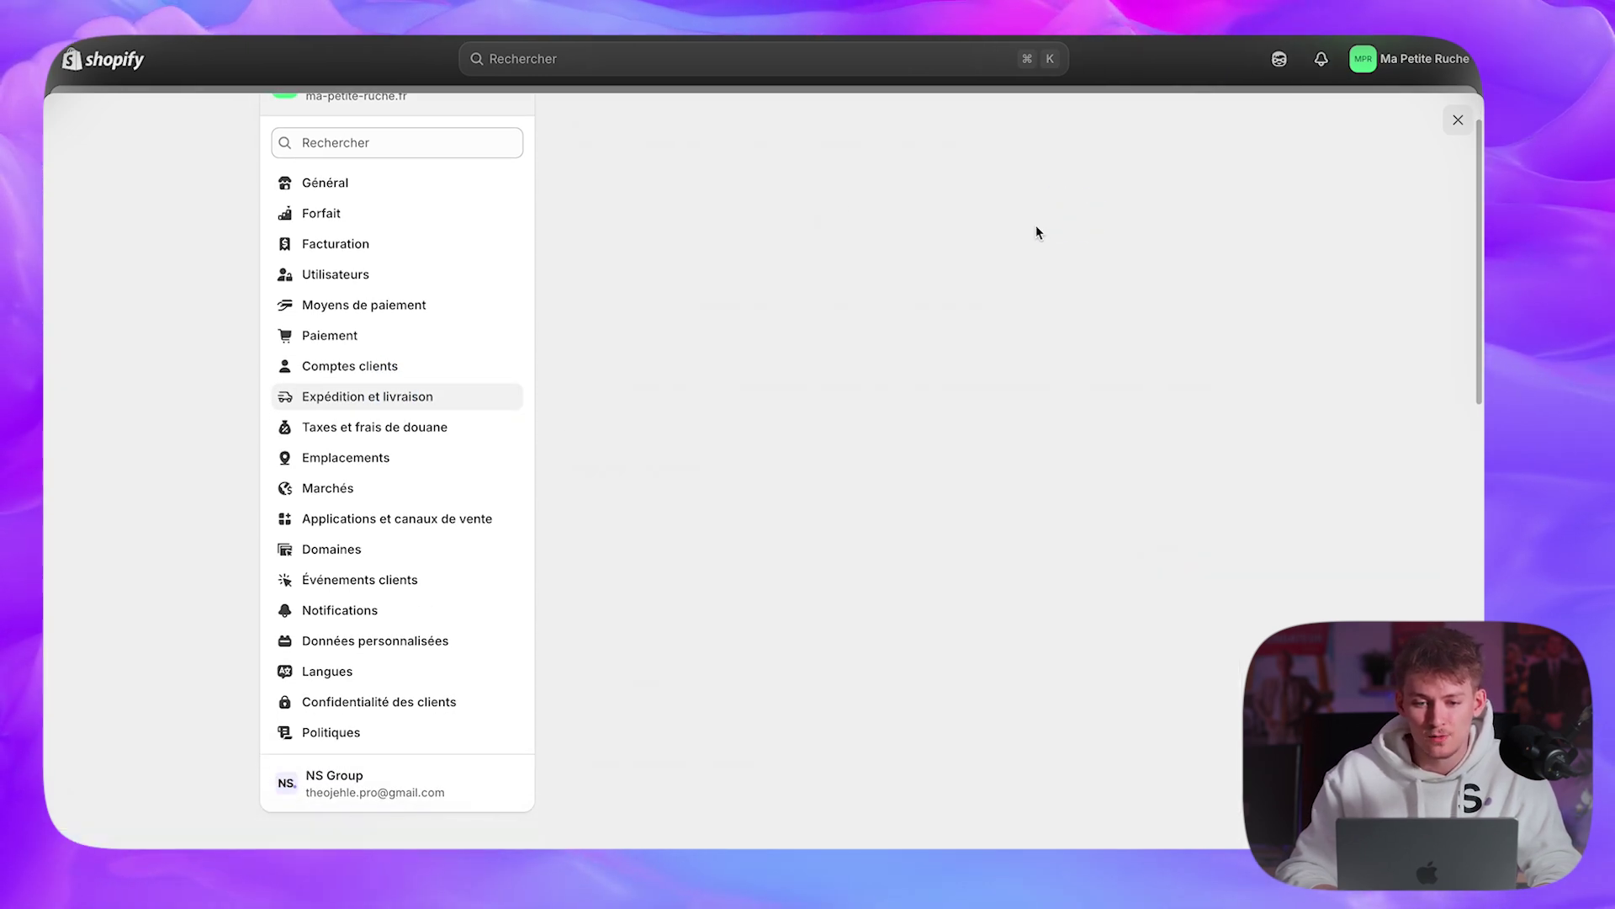
{"action": "scroll", "coordinate": [816, 214], "scroll_direction": "down", "scroll_amount": 1}
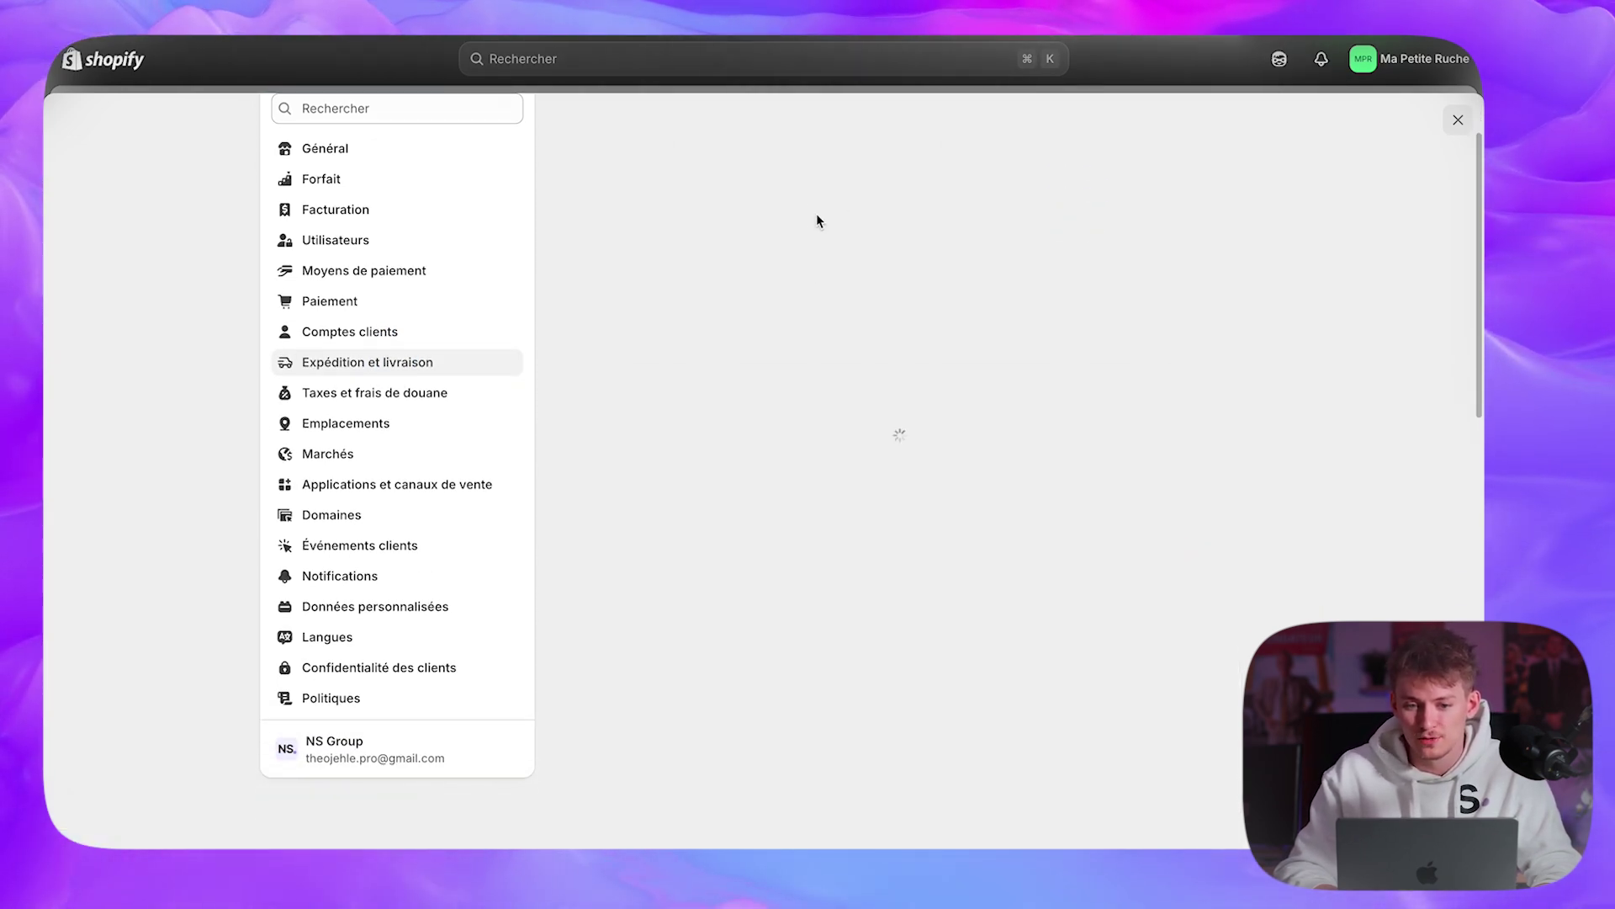
{"action": "scroll", "coordinate": [816, 218], "scroll_direction": "up", "scroll_amount": 3}
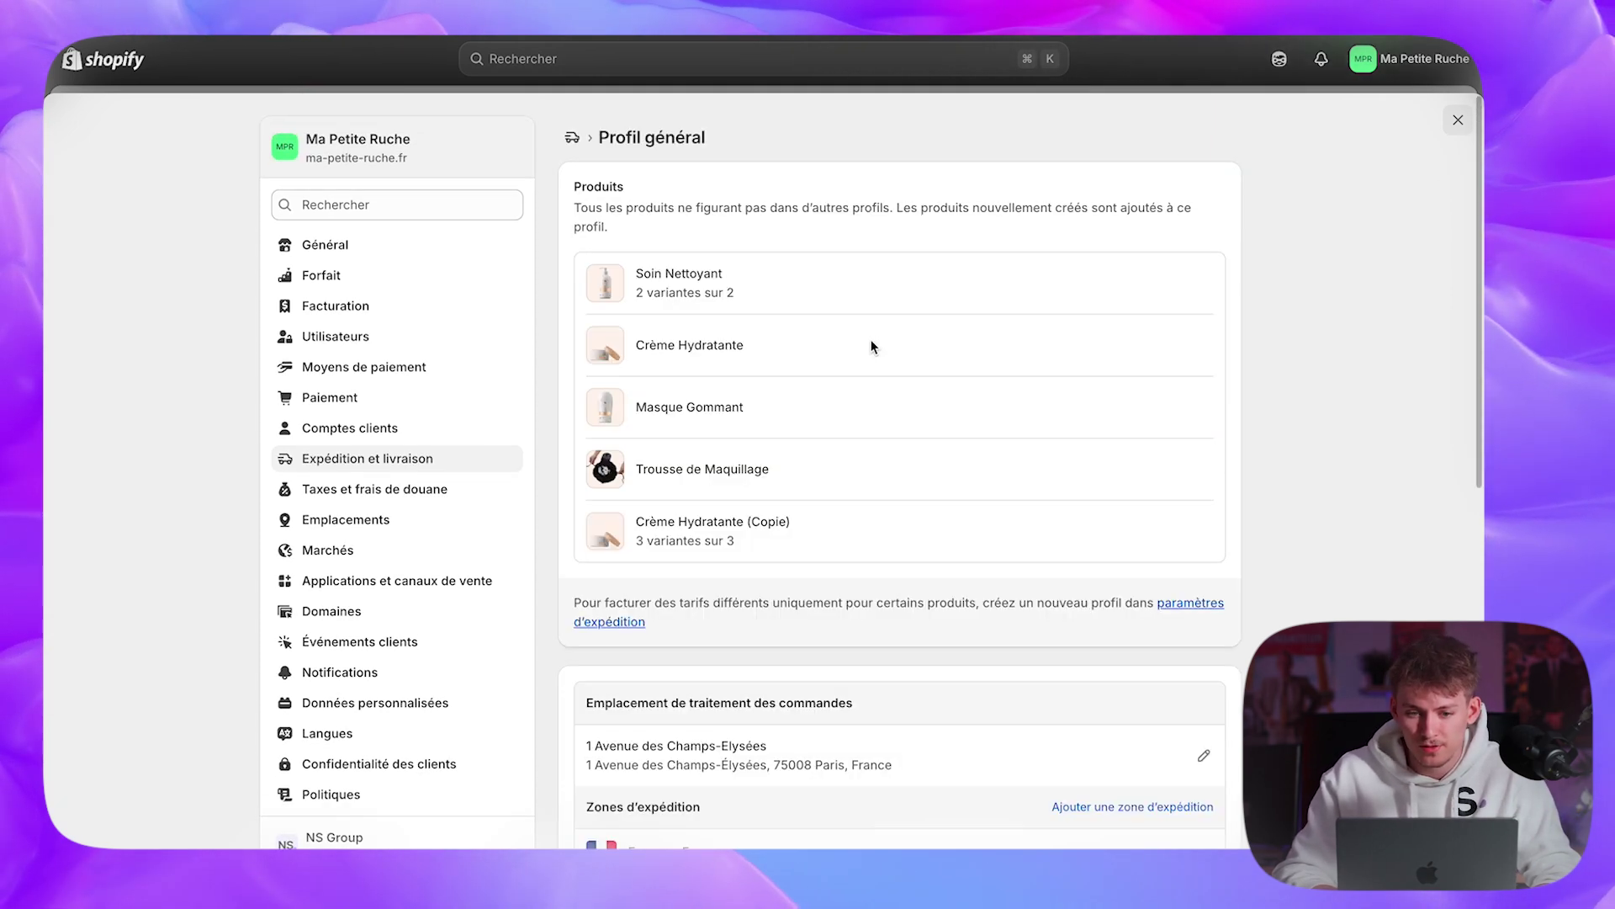
- Examine the France shipping zone's free and paid rates, including their prices and order-amount conditions
{"action": "scroll", "coordinate": [874, 347], "scroll_direction": "down", "scroll_amount": 5}
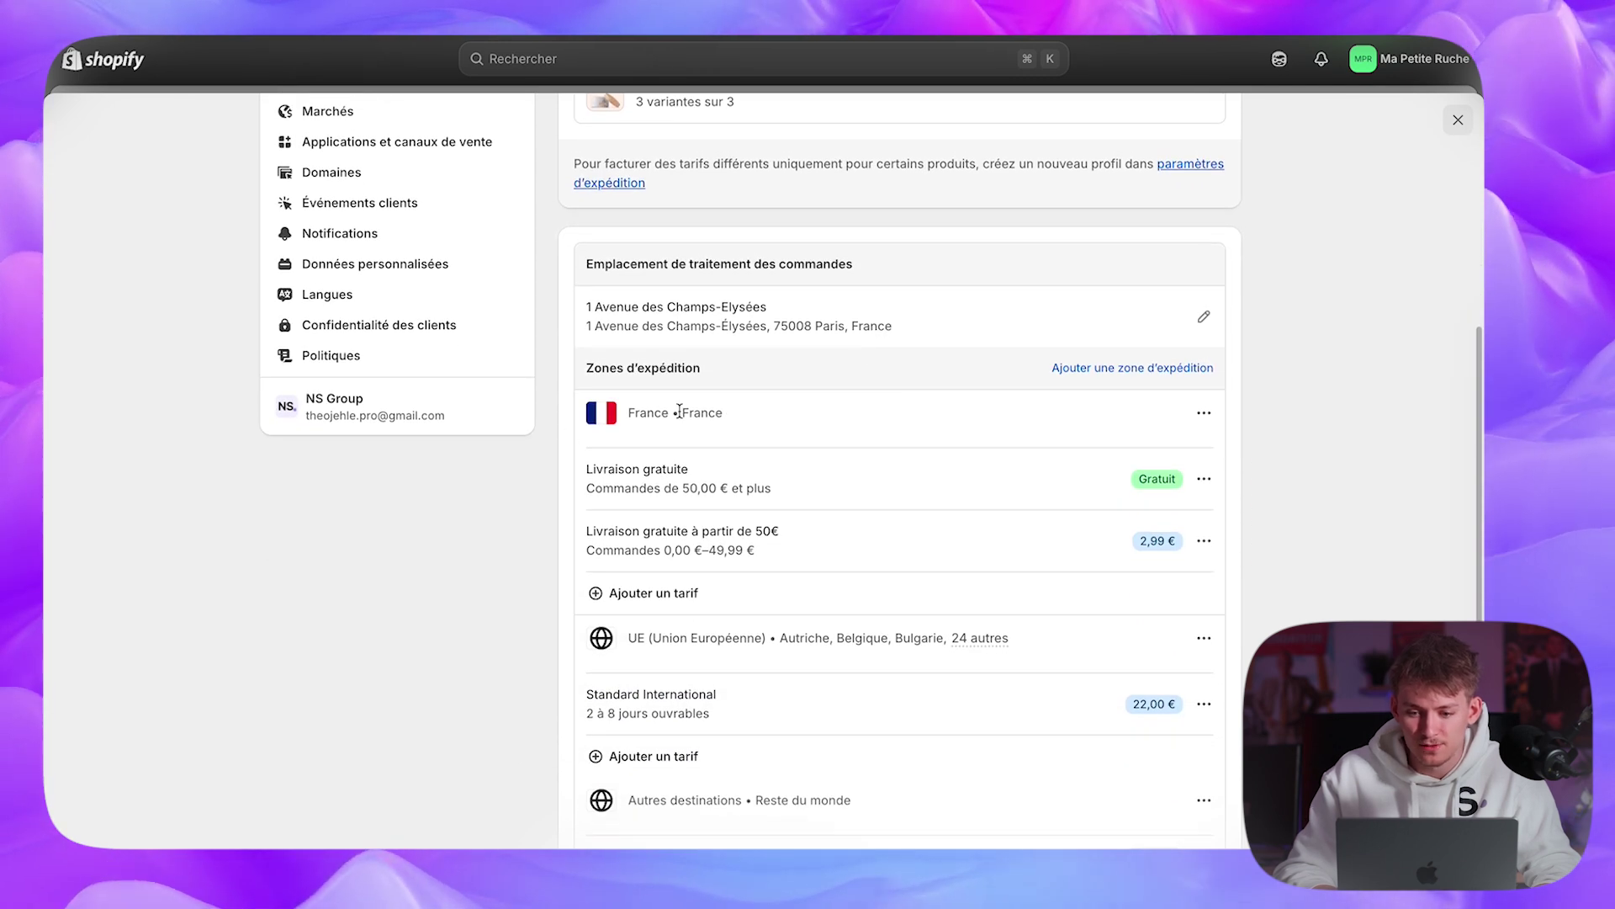
{"action": "scroll", "coordinate": [957, 411], "scroll_direction": "down", "scroll_amount": 2}
{"action": "left_click_drag", "start_coordinate": [582, 335], "coordinate": [948, 346]}
{"action": "left_click", "coordinate": [948, 347]}
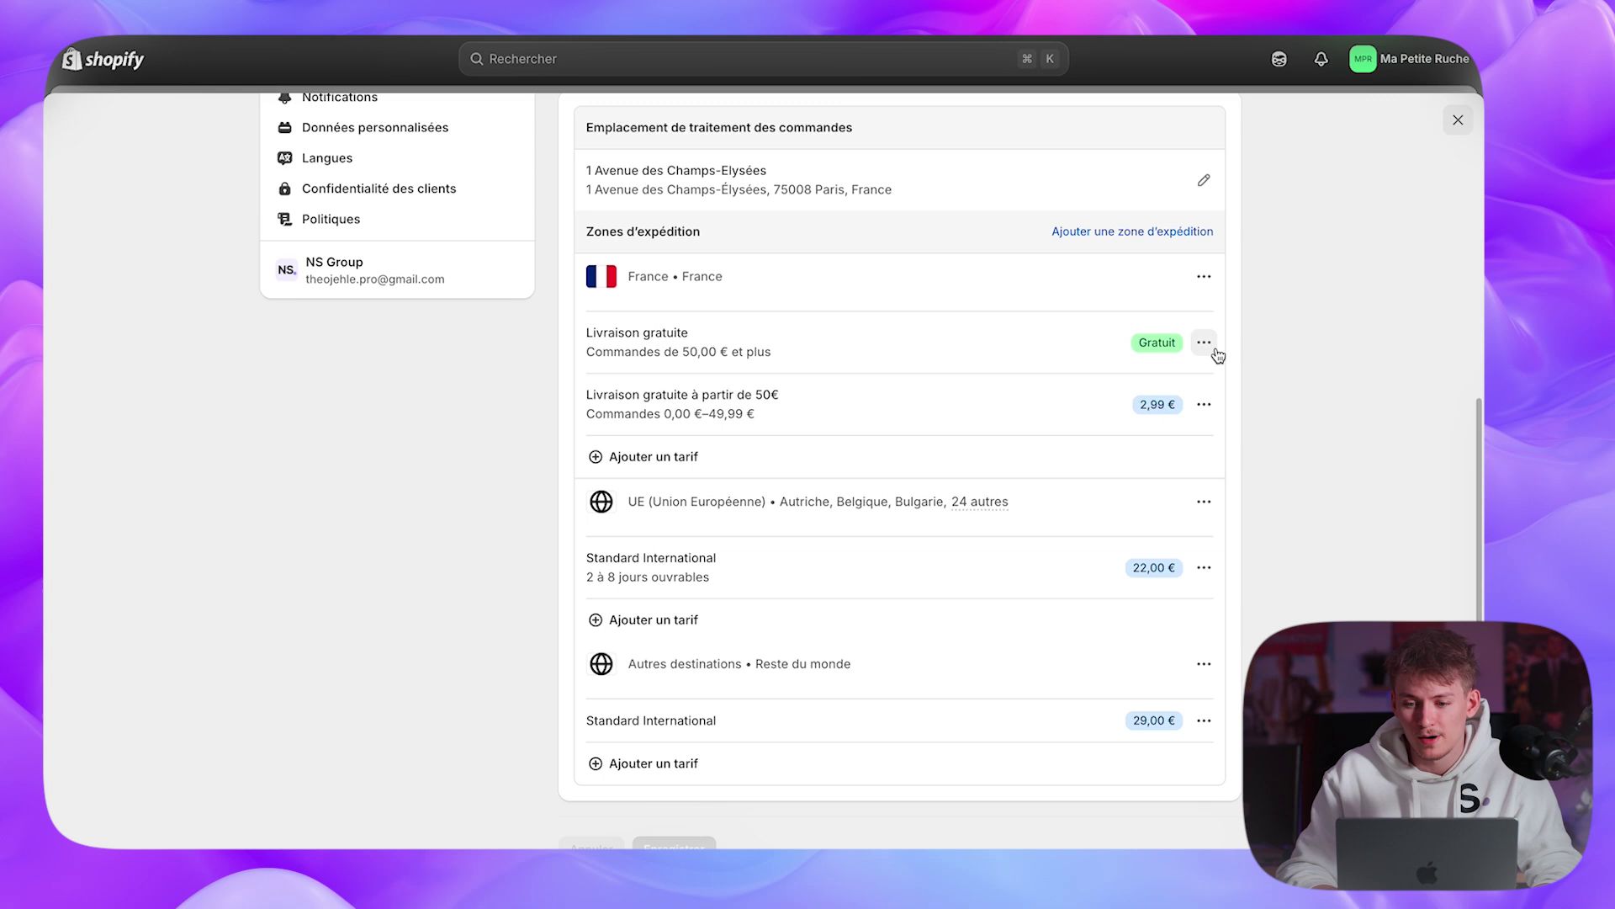
{"action": "mouse_move", "coordinate": [772, 352]}
{"action": "left_mouse_down"}
{"action": "mouse_move", "coordinate": [586, 345]}
{"action": "mouse_move", "coordinate": [769, 350]}
{"action": "left_mouse_up"}
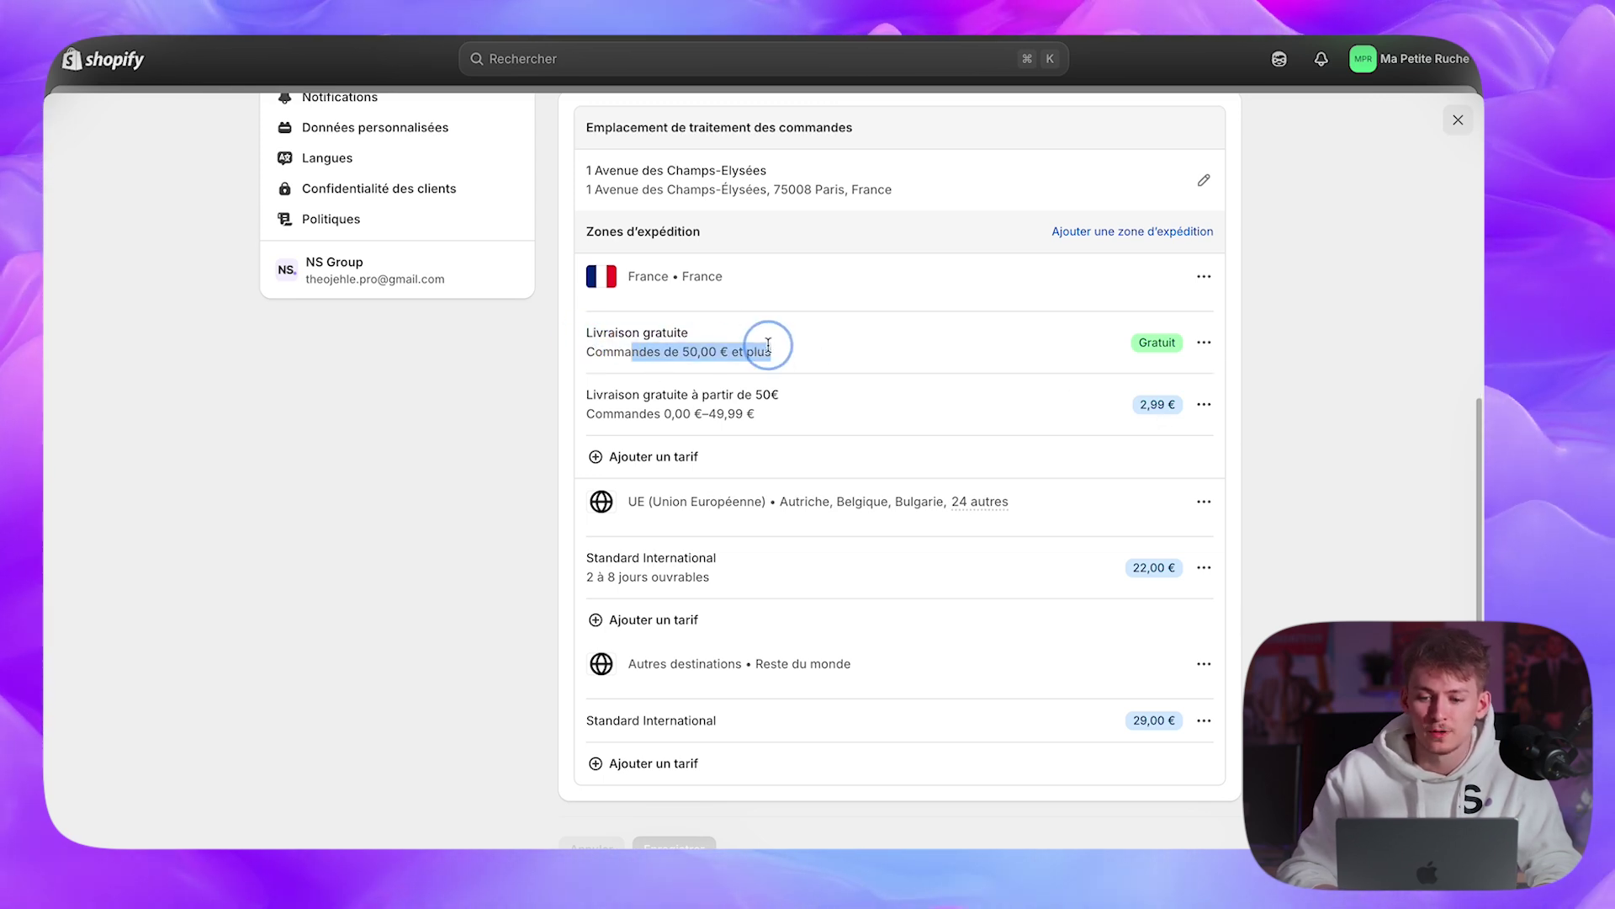
{"action": "double_click", "coordinate": [1149, 404]}
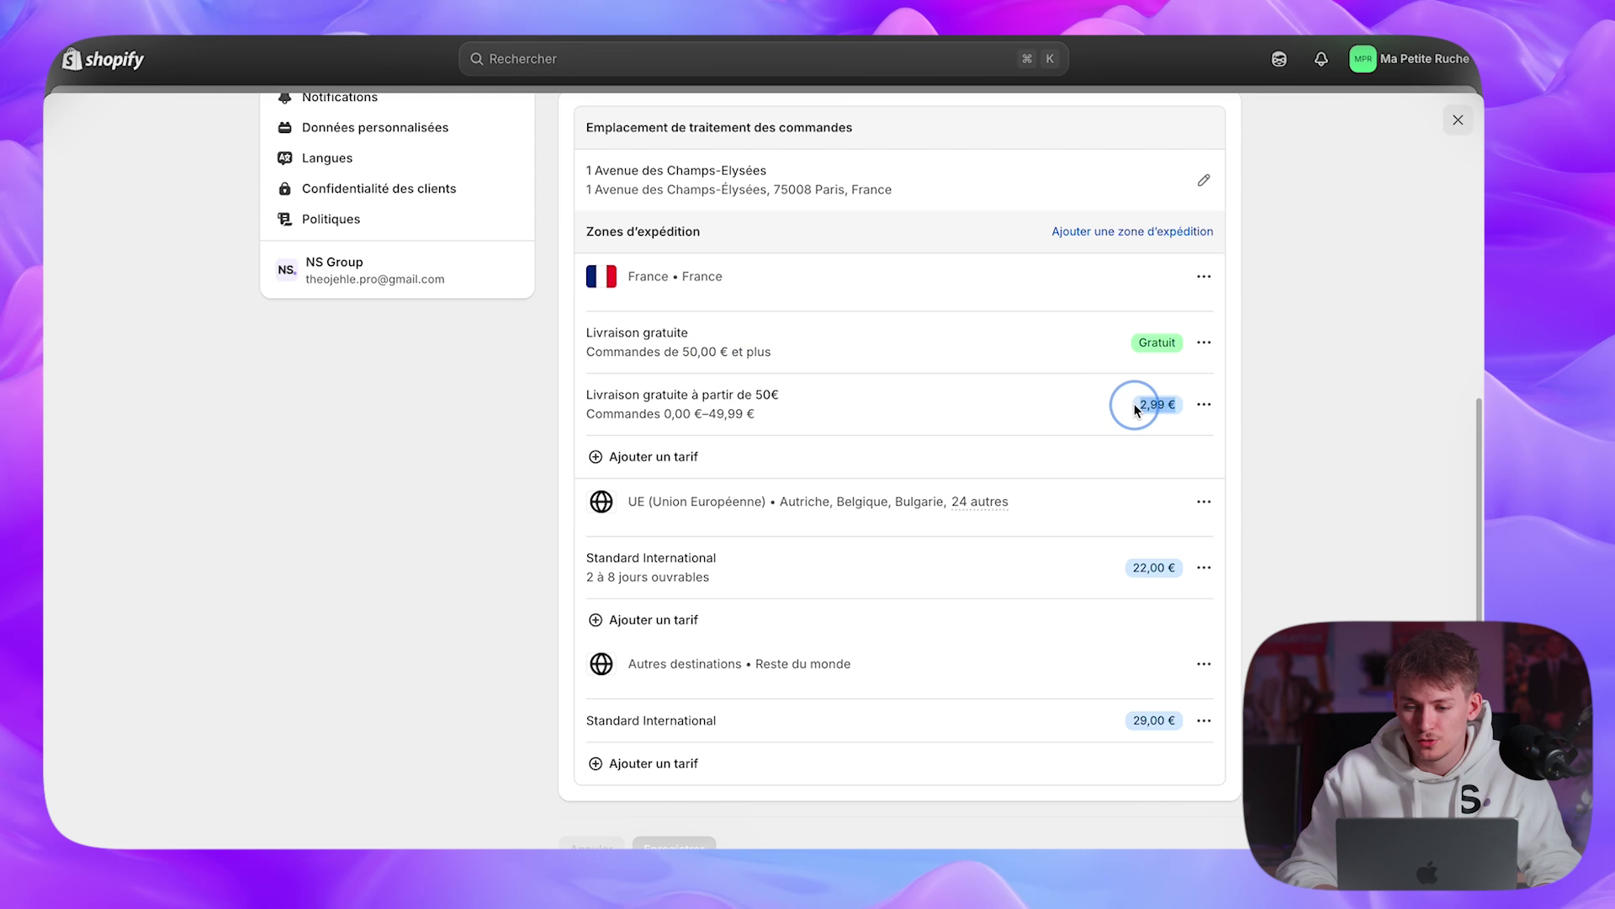
{"action": "left_click_drag", "start_coordinate": [772, 395], "coordinate": [706, 400]}
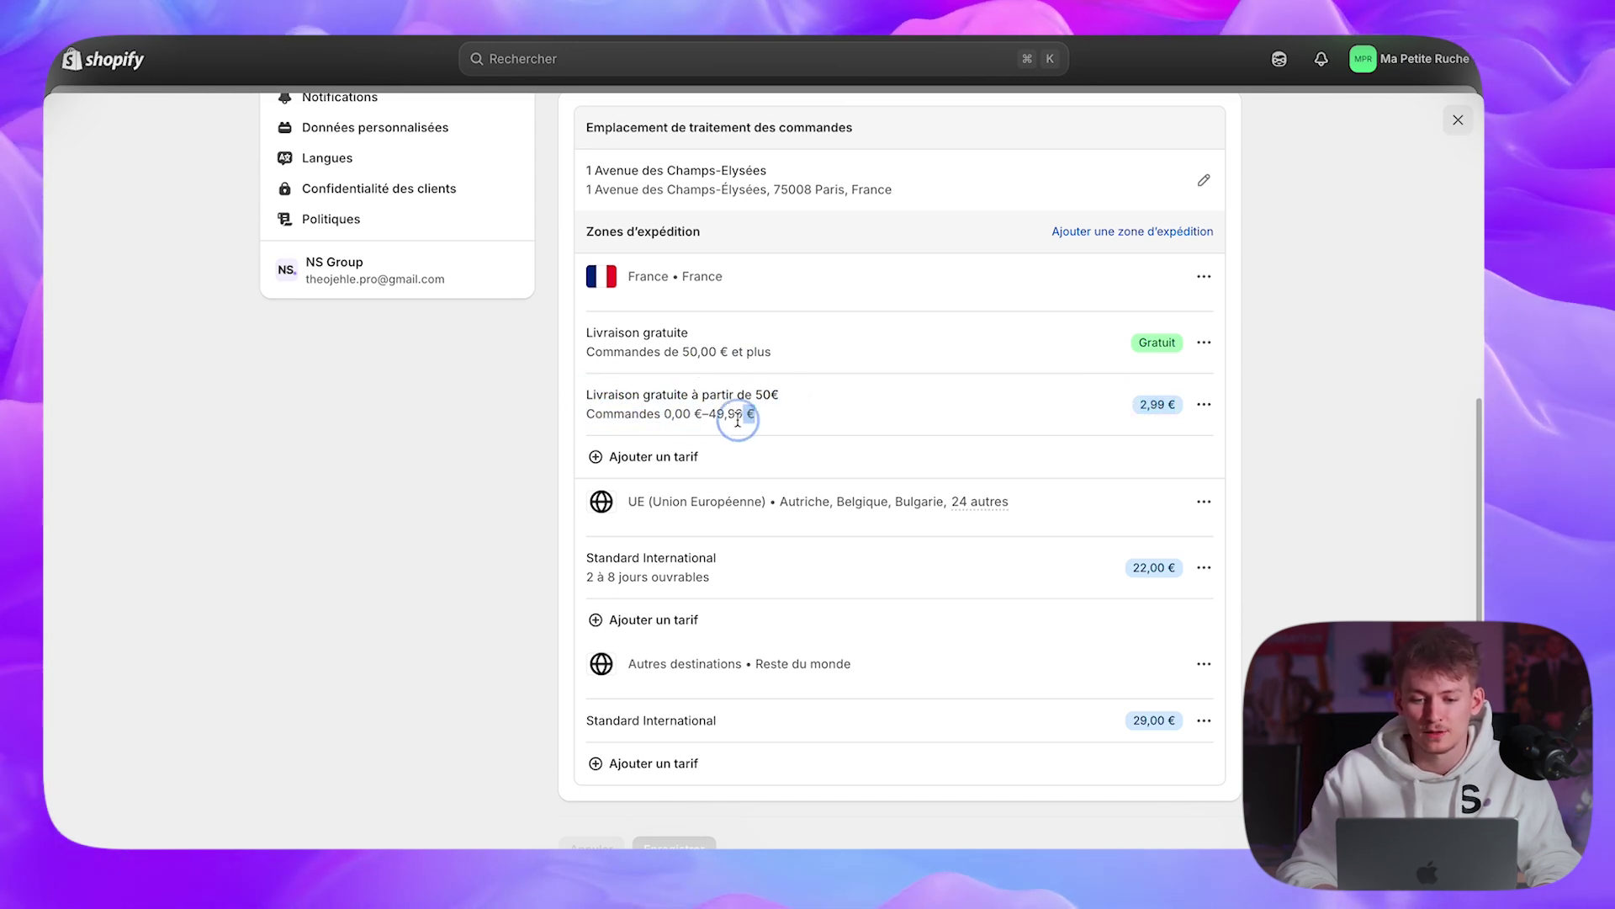
{"action": "left_click", "coordinate": [781, 417]}
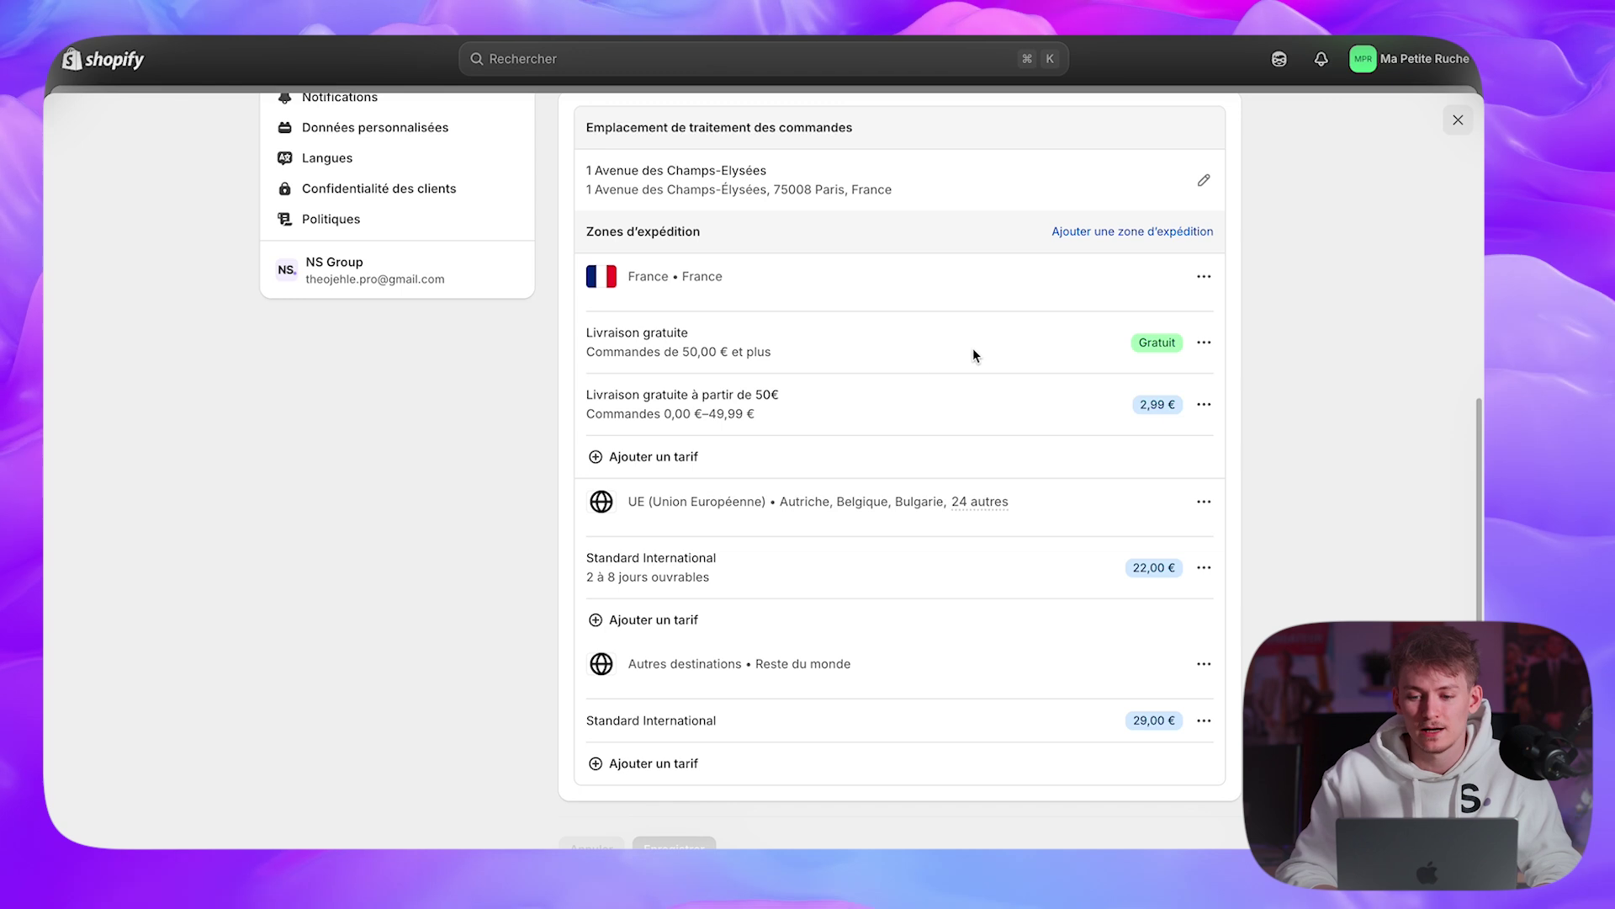
- Try a minimum order price of 20,00 € on France's Livraison gratuite rate and discard the edit
{"action": "left_click", "coordinate": [1204, 352]}
{"action": "left_click", "coordinate": [1193, 380]}
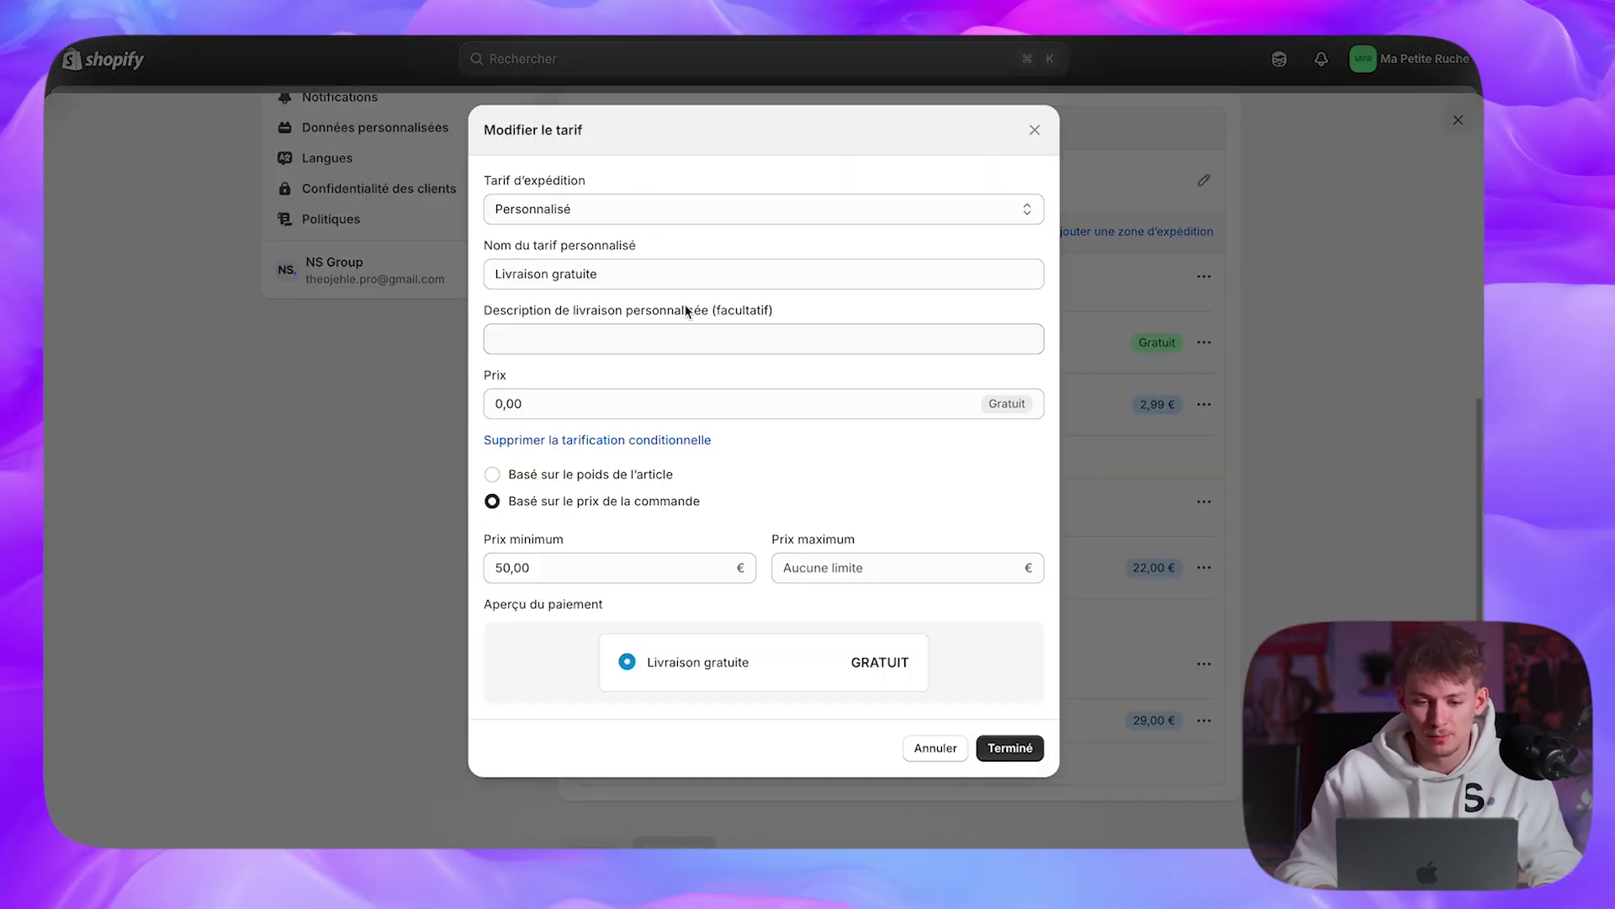
{"action": "left_click", "coordinate": [502, 568]}
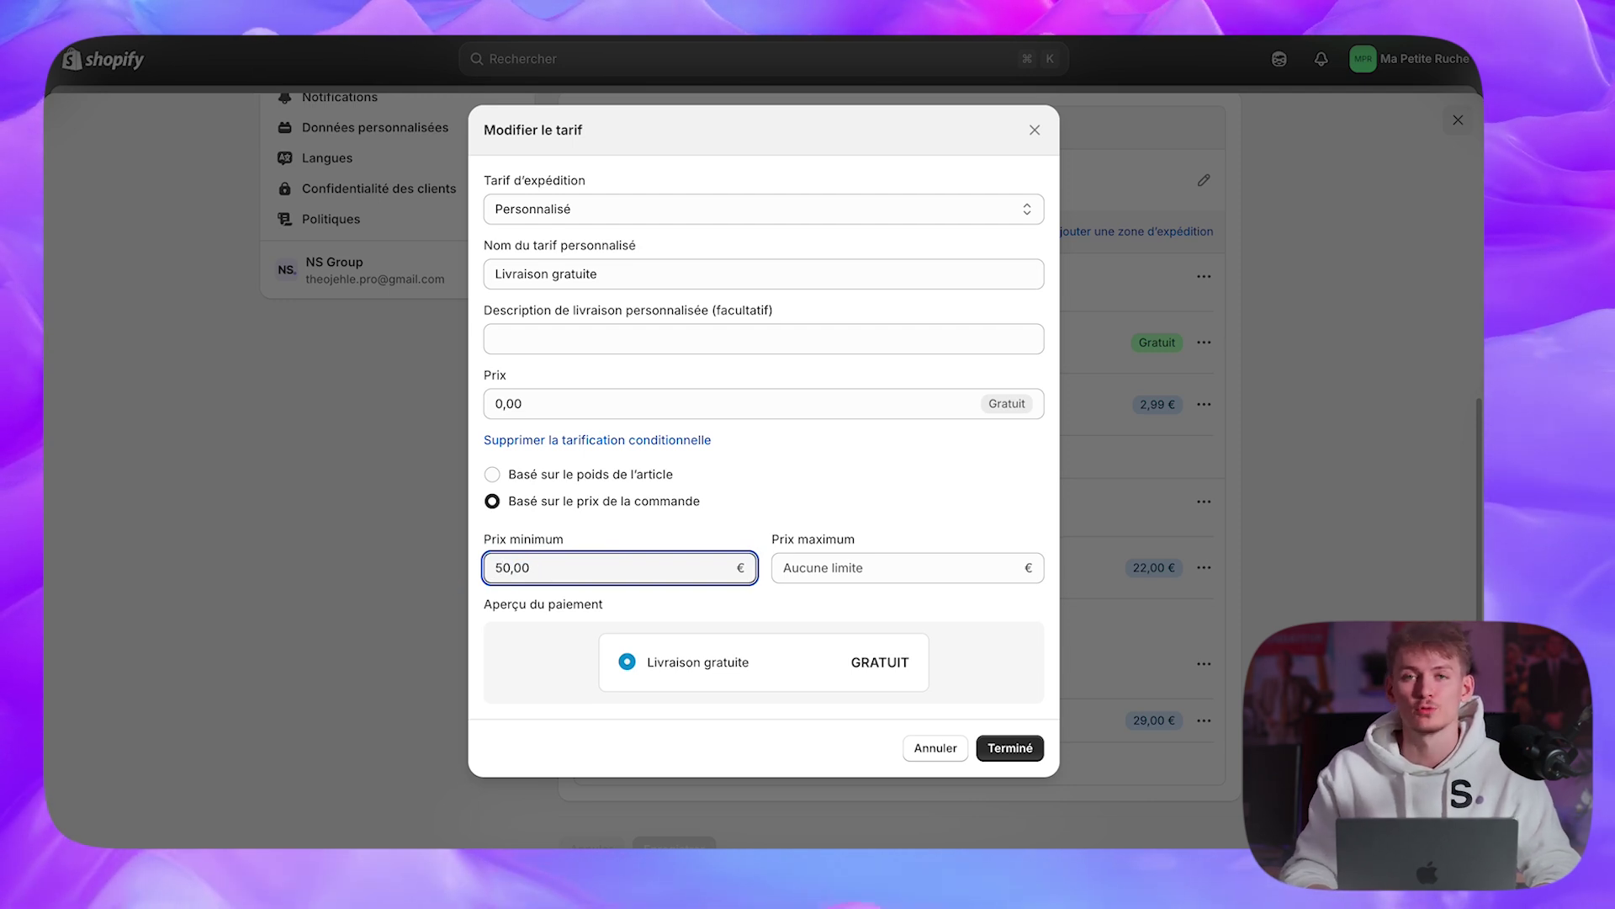
{"action": "key", "text": "BackSpace"}
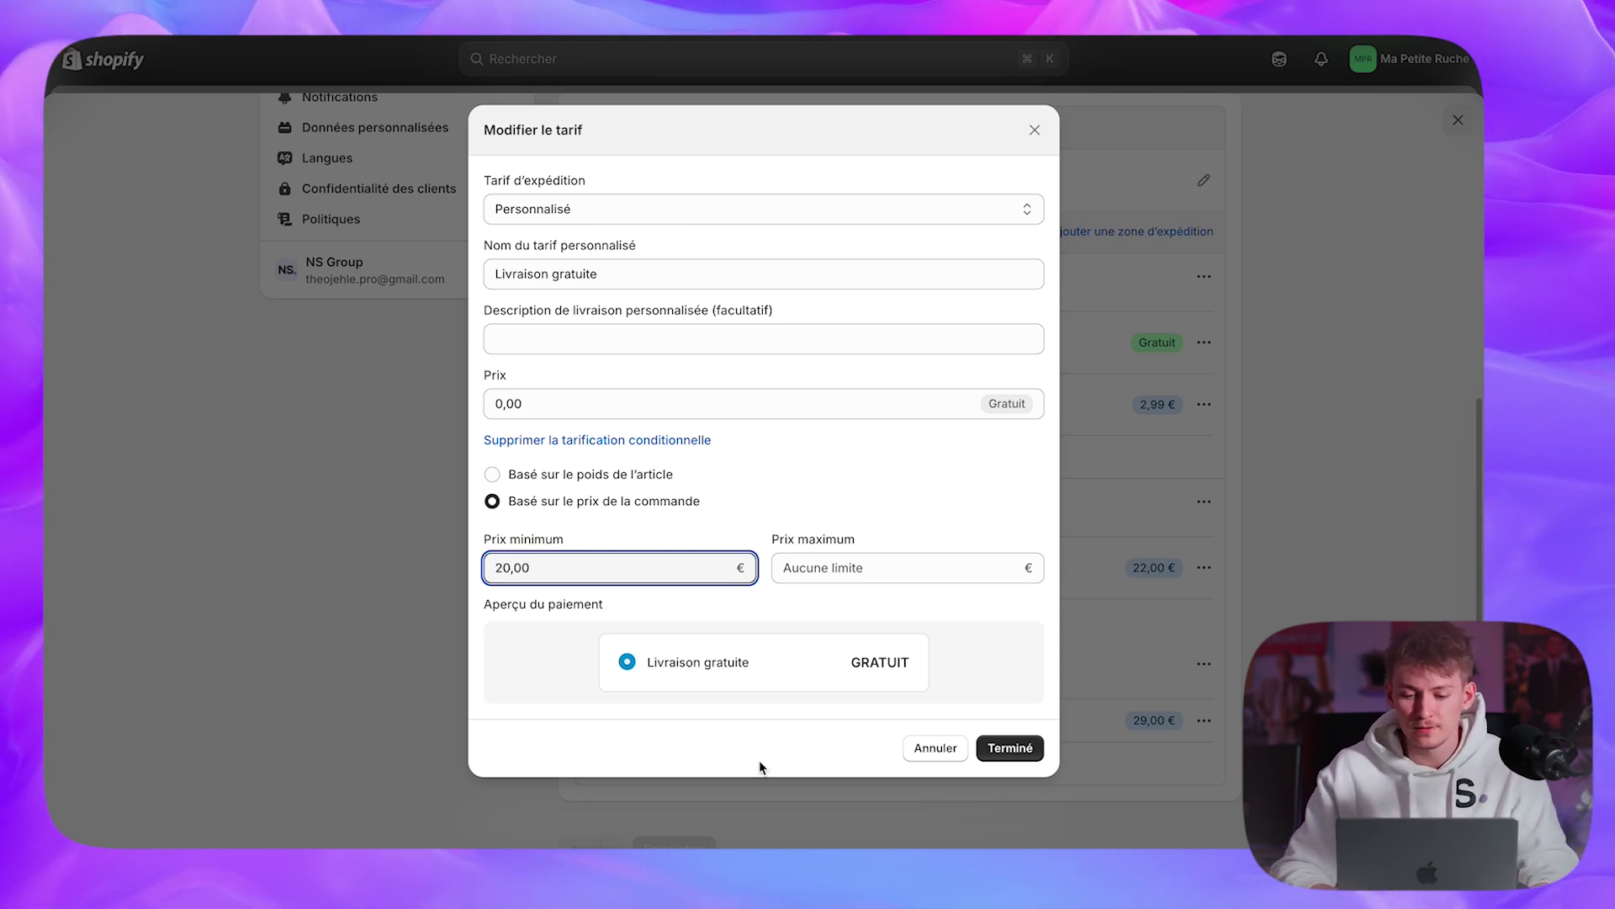
{"action": "left_click", "coordinate": [954, 757]}
- Leave the store settings, open the current Story Thème 2.8.5 for customization and display the Soin Nettoyant product page
{"action": "scroll", "coordinate": [841, 378], "scroll_direction": "up", "scroll_amount": 6}
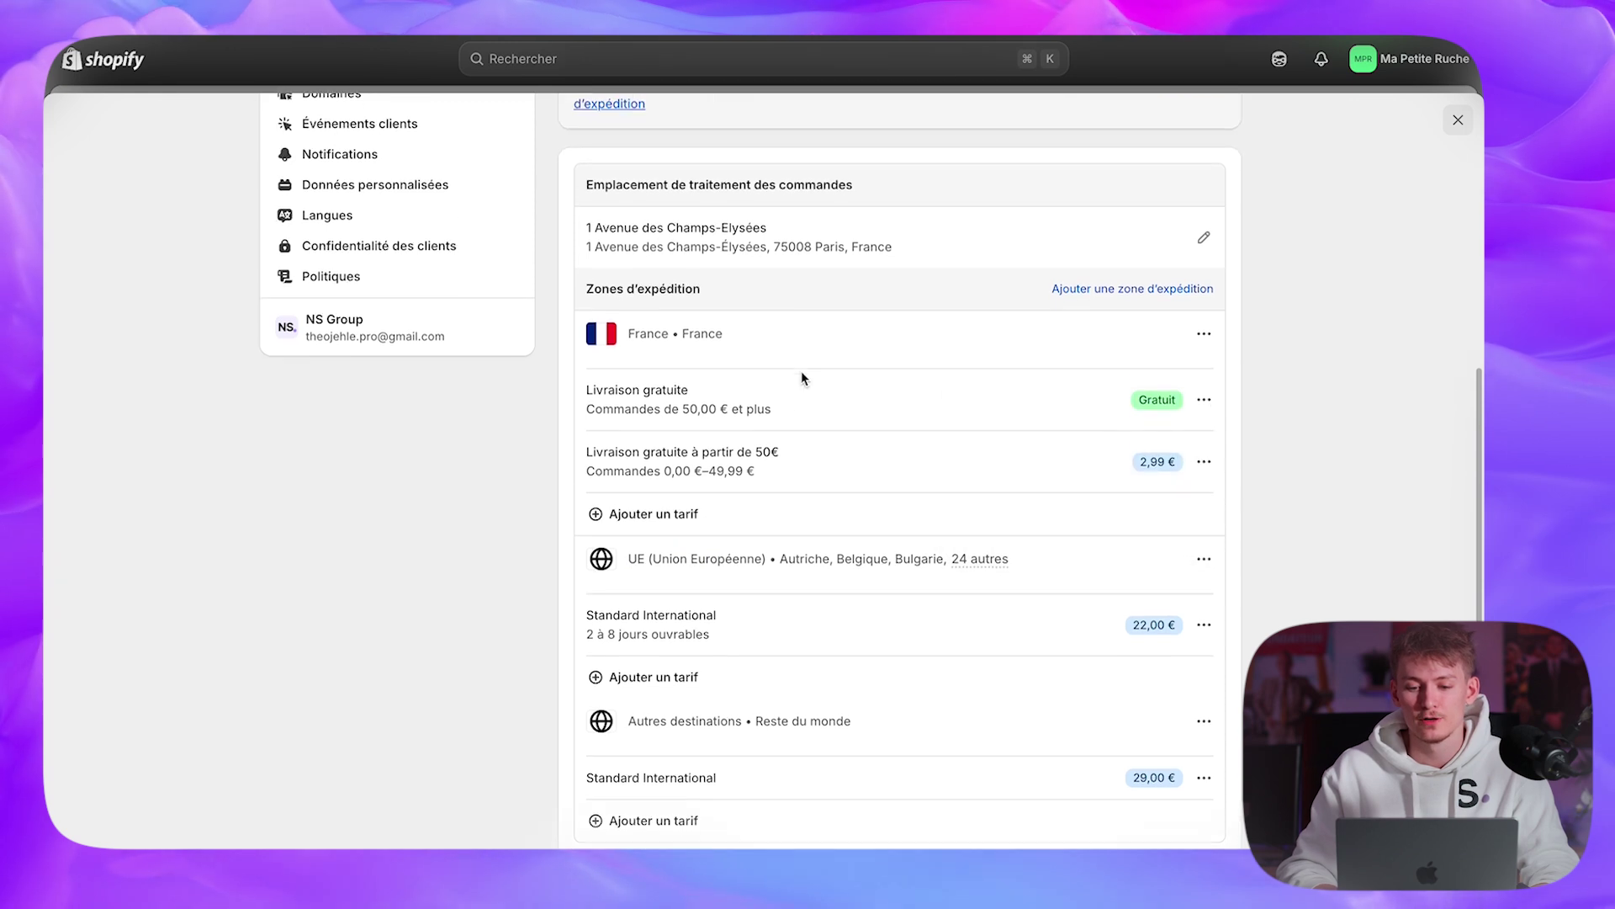
{"action": "scroll", "coordinate": [801, 378], "scroll_direction": "up", "scroll_amount": 1}
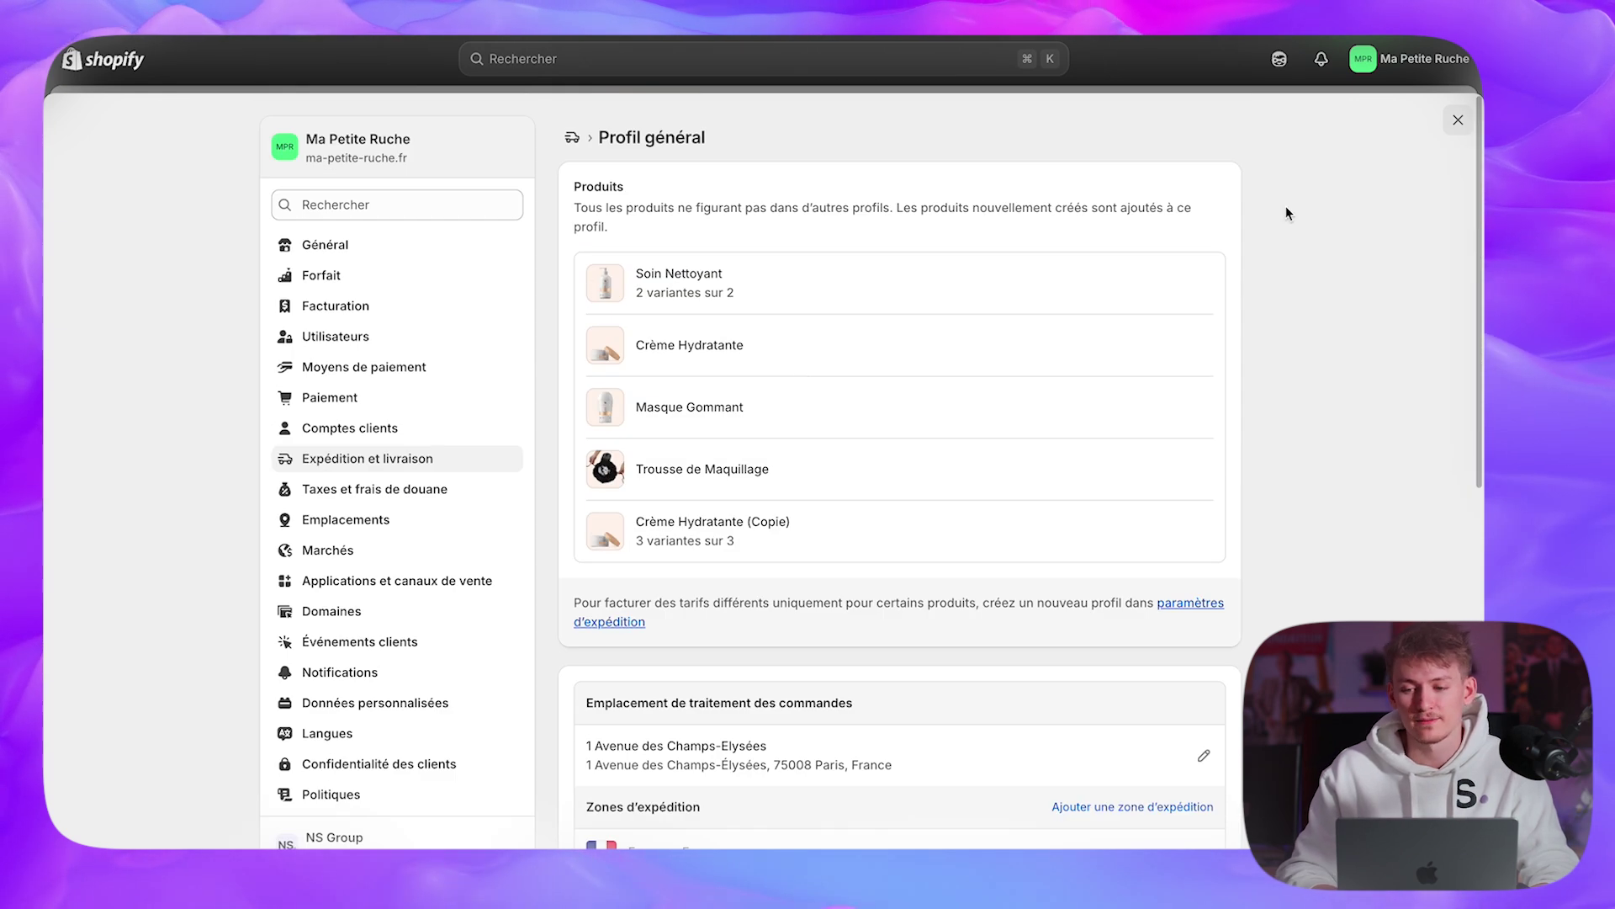
{"action": "left_click", "coordinate": [1458, 122]}
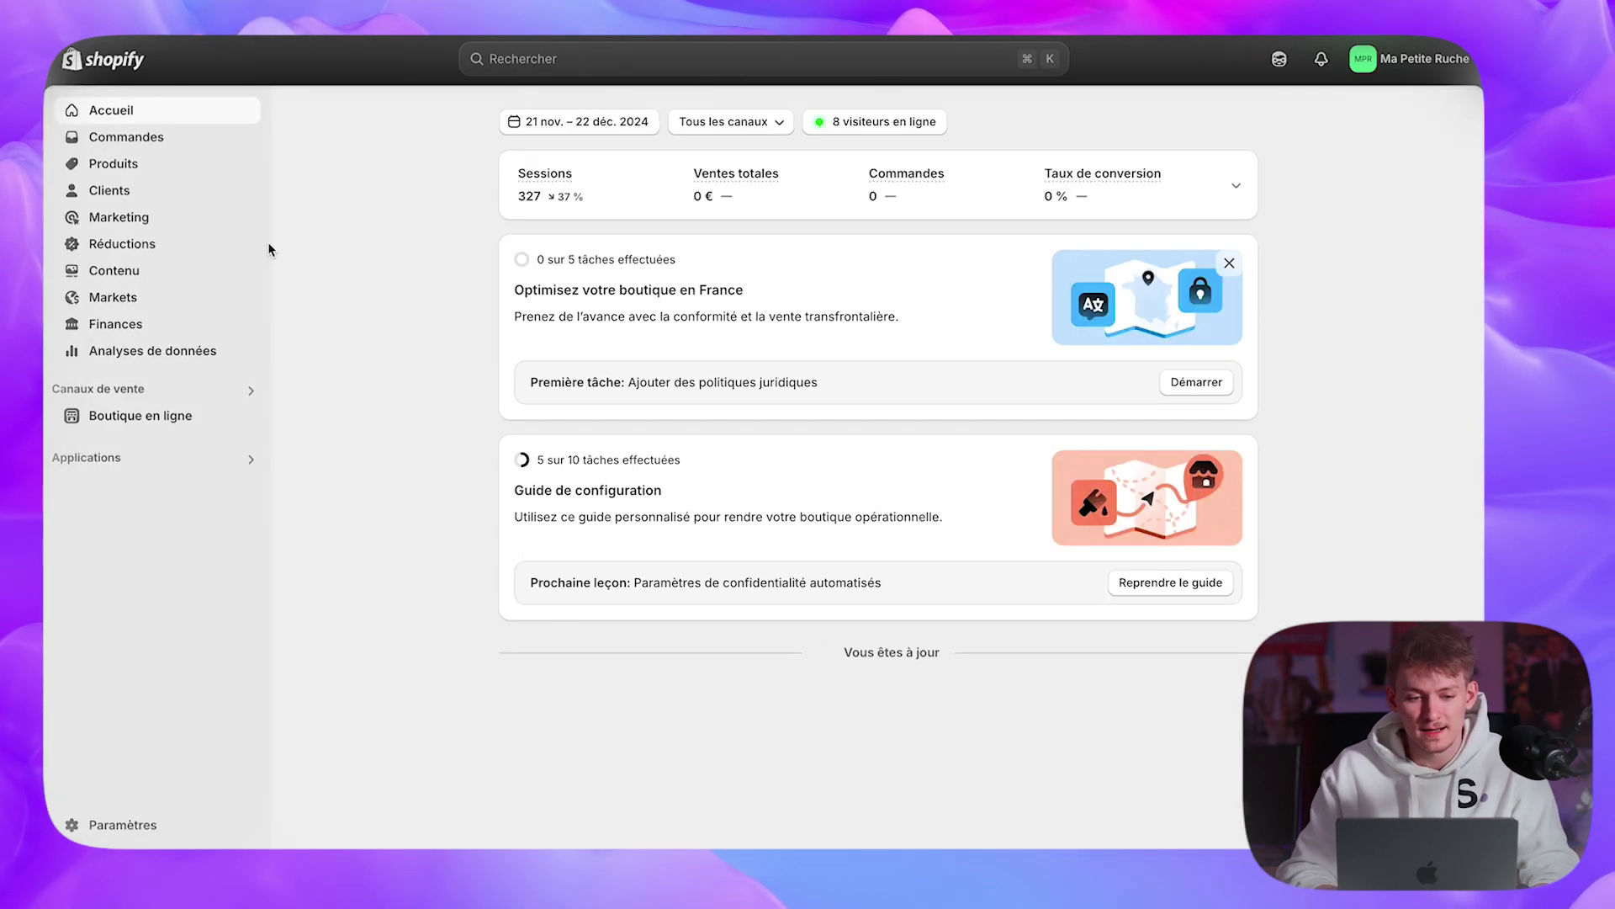
{"action": "left_click", "coordinate": [156, 420]}
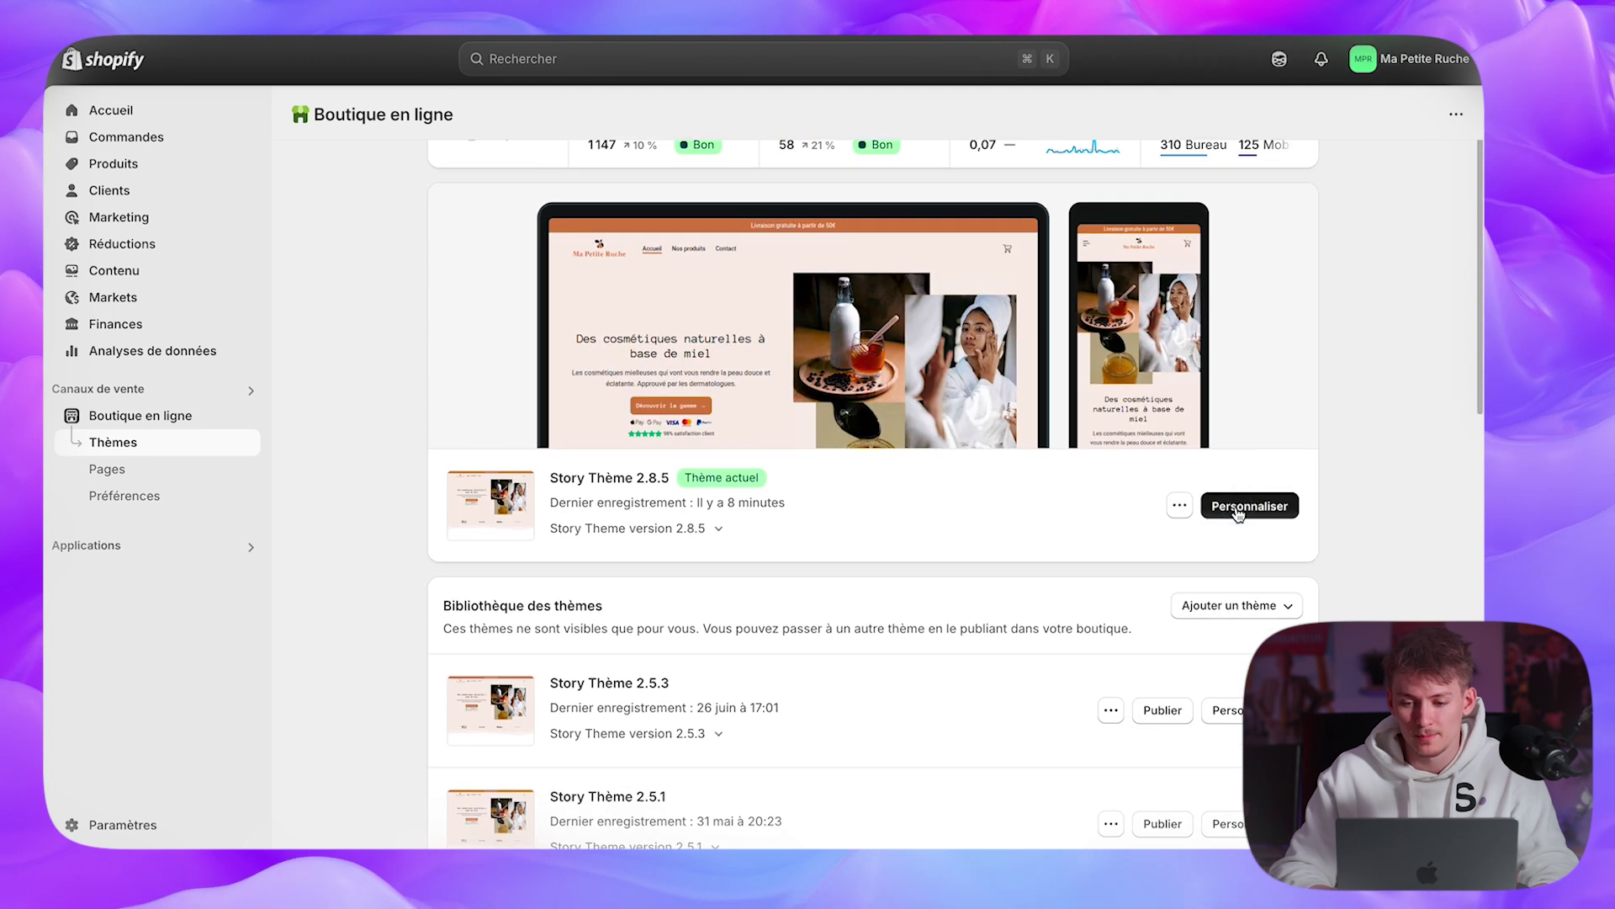
{"action": "left_click", "coordinate": [1248, 486]}
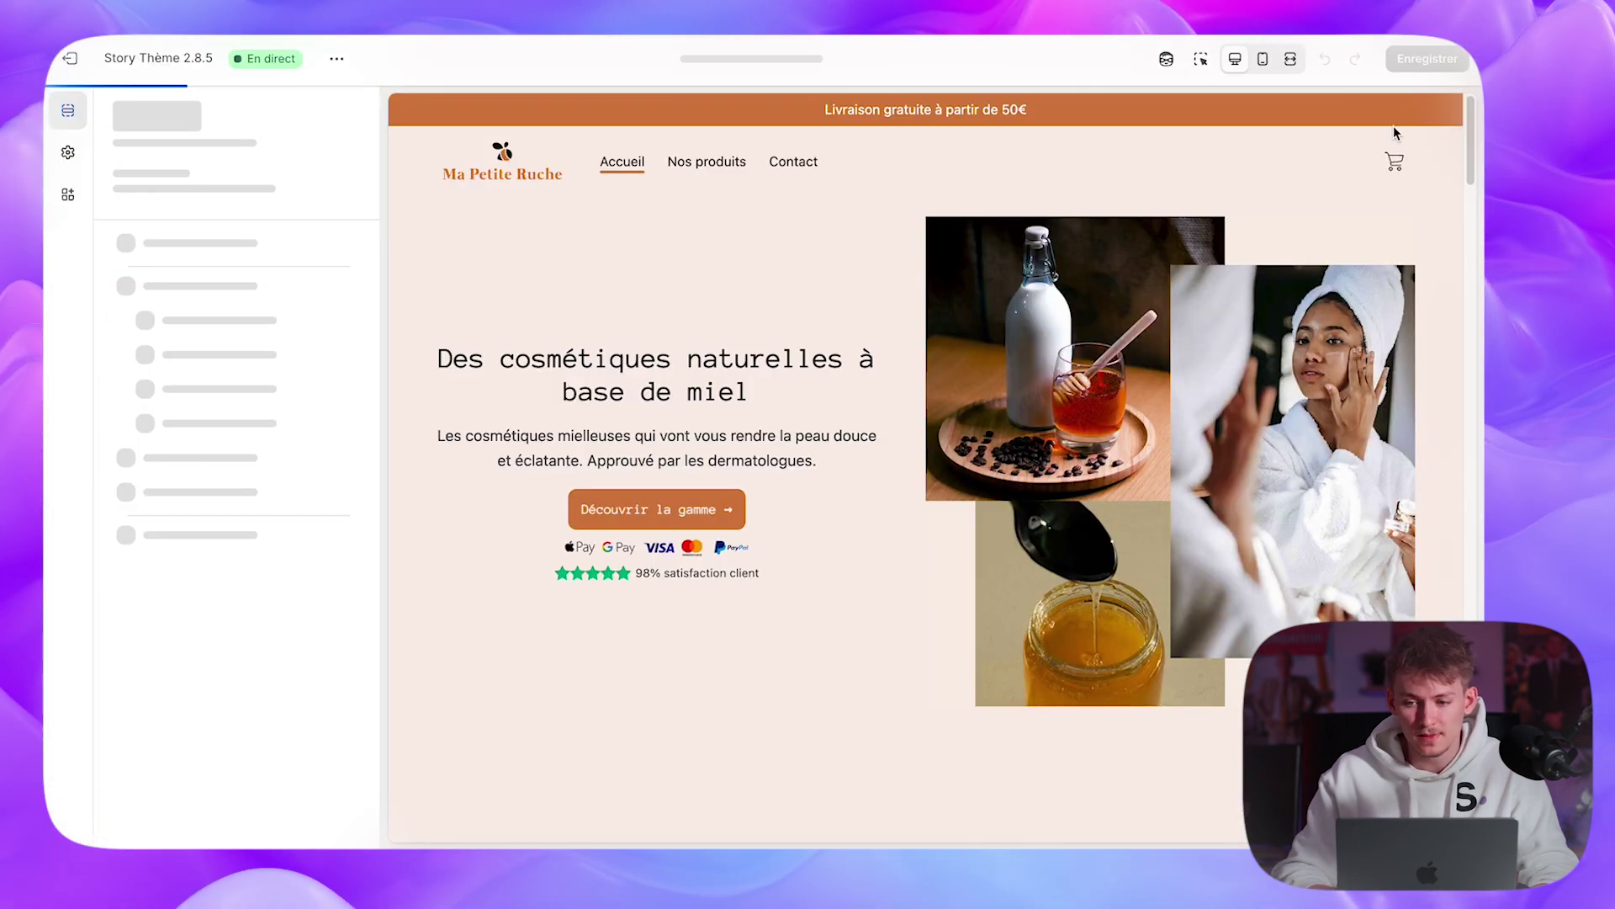
{"action": "left_click", "coordinate": [707, 167]}
{"action": "left_click", "coordinate": [642, 396]}
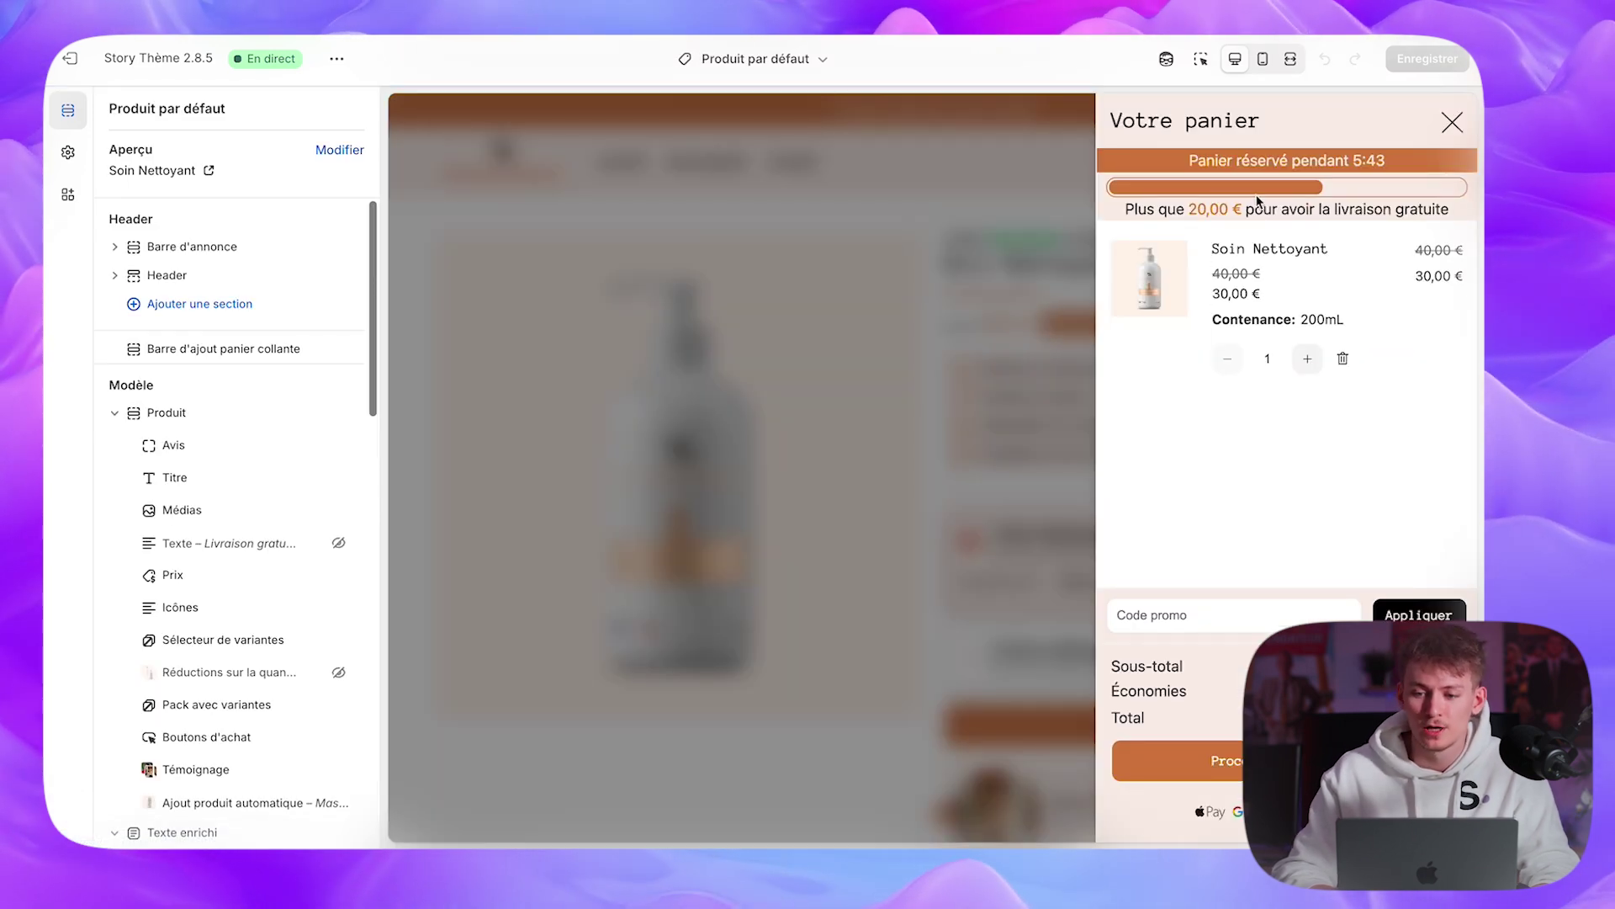
- Activate the cart upsell in the theme settings
{"action": "left_click", "coordinate": [68, 152]}
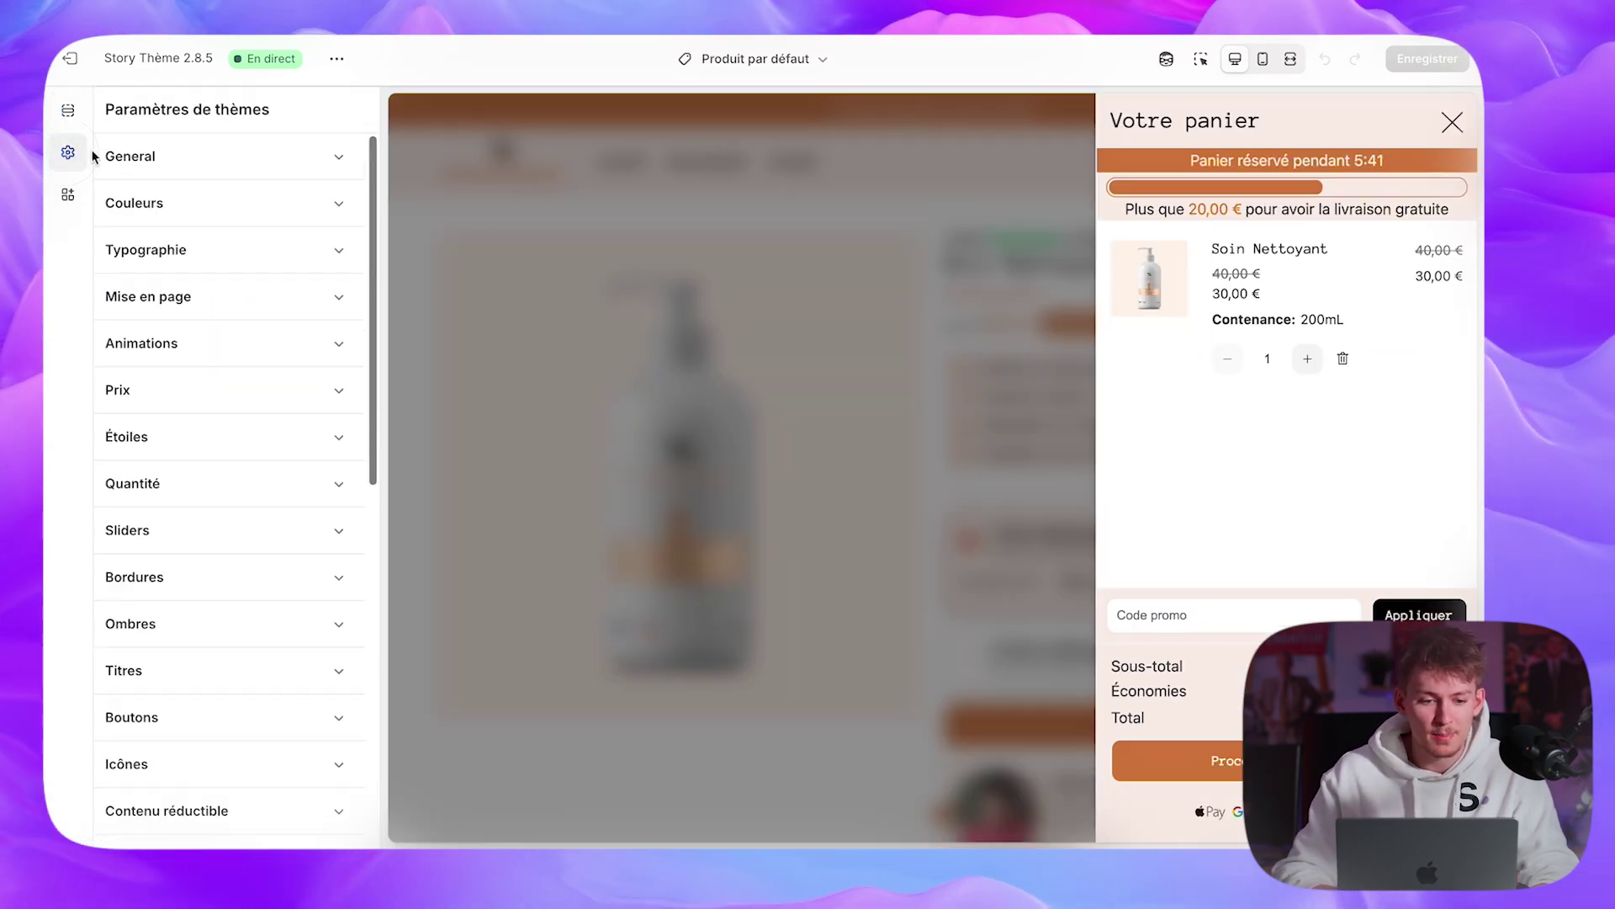
{"action": "scroll", "coordinate": [330, 665], "scroll_direction": "down", "scroll_amount": 10}
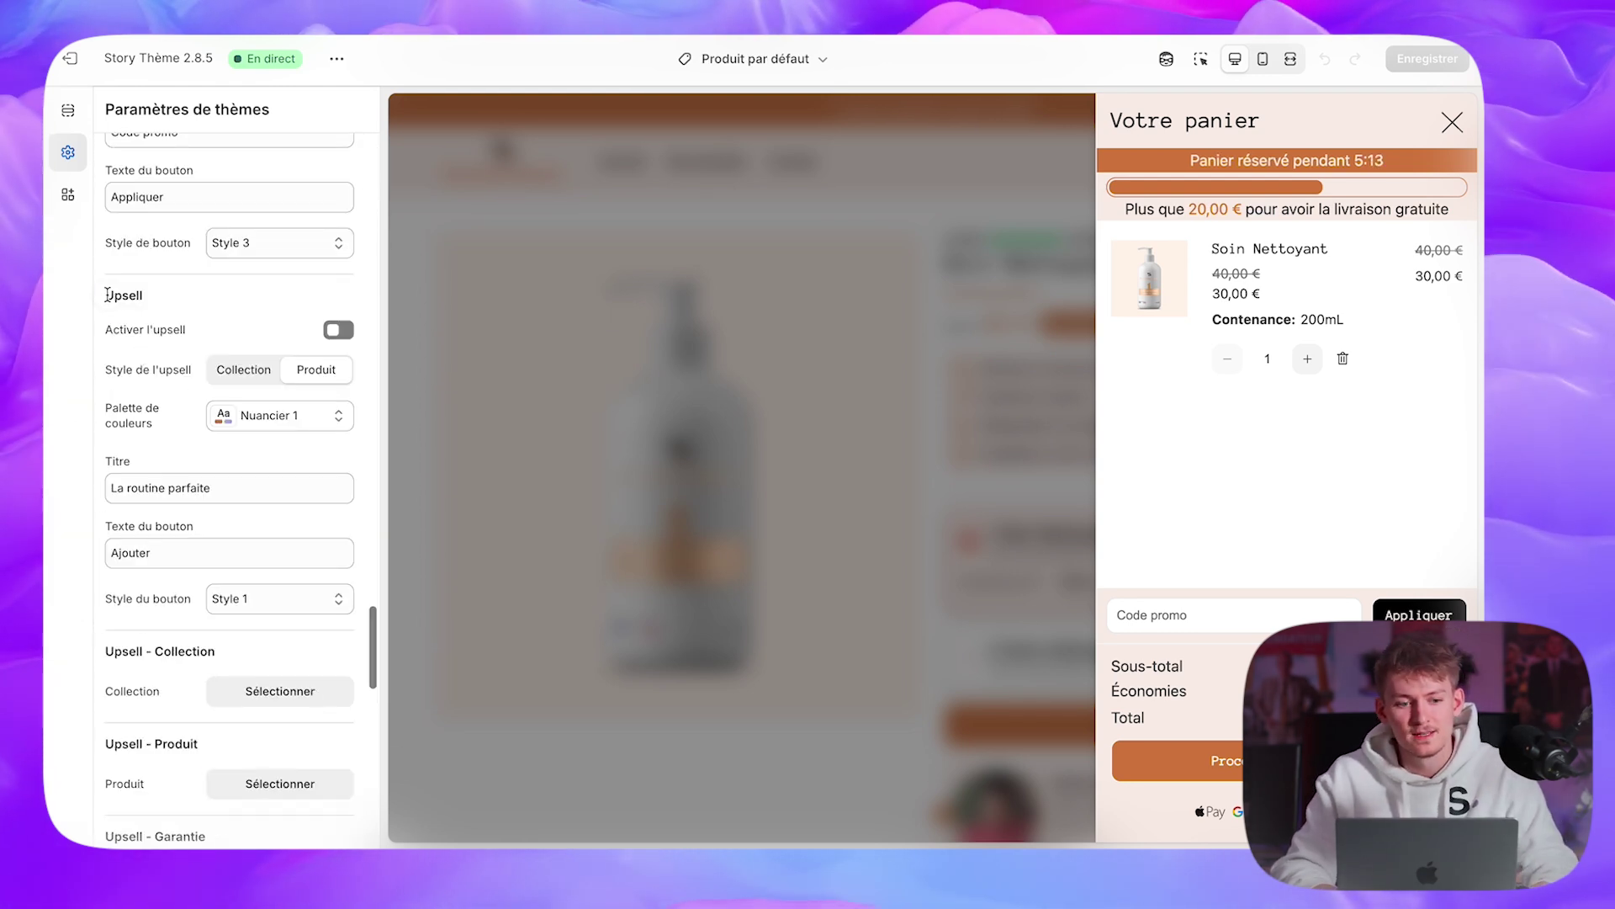
{"action": "left_click_drag", "start_coordinate": [108, 295], "coordinate": [180, 317]}
{"action": "left_click", "coordinate": [188, 325]}
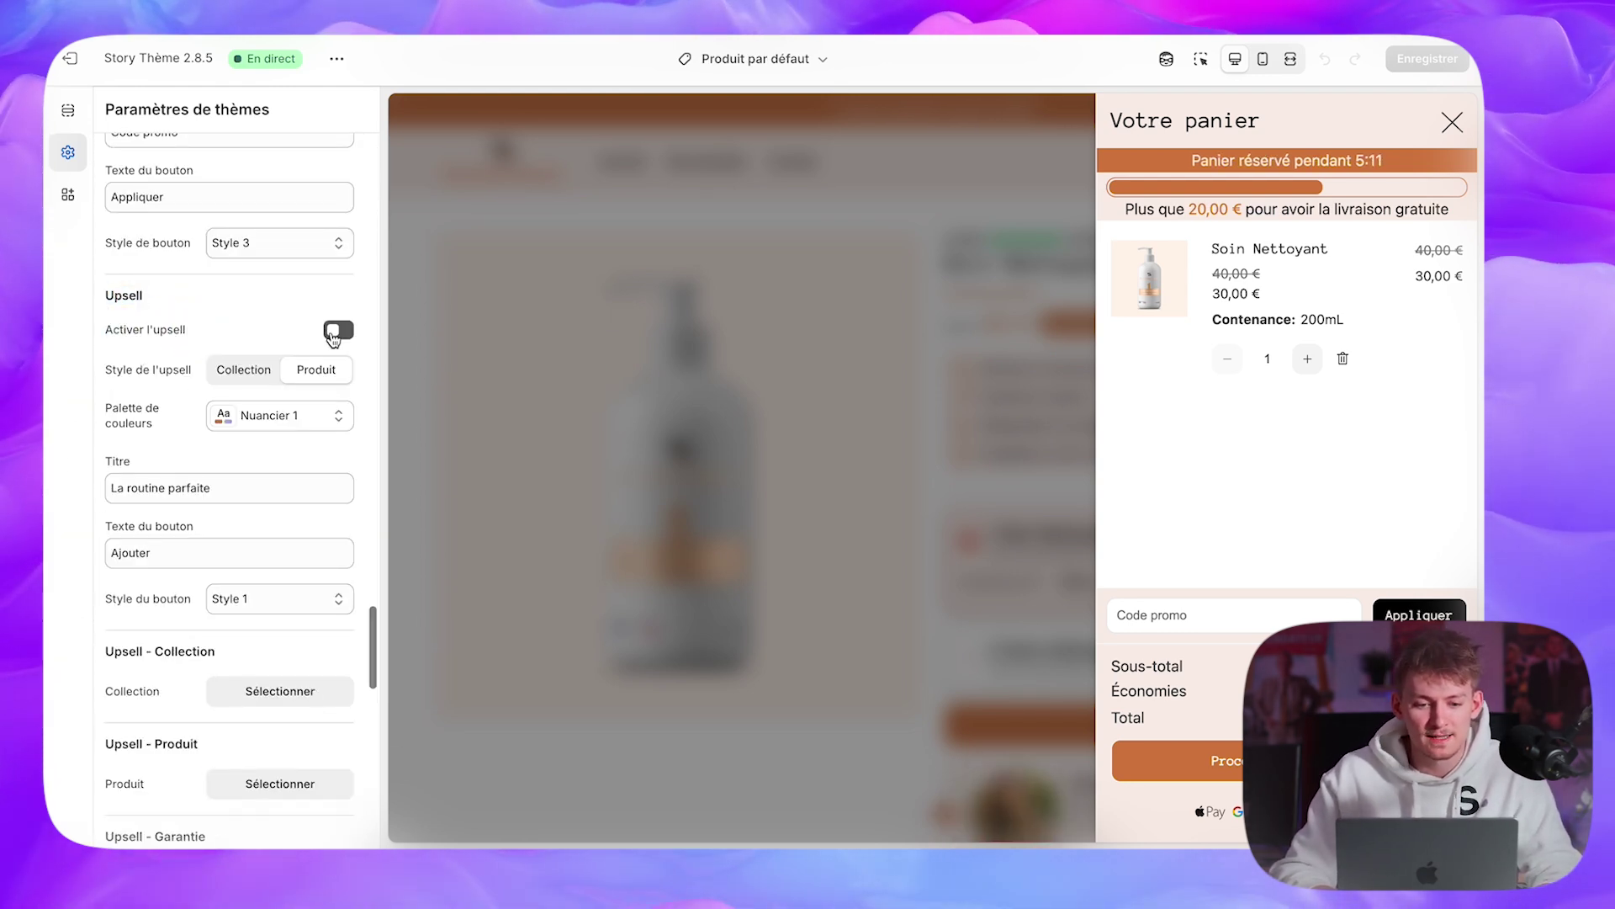
{"action": "left_click", "coordinate": [335, 331]}
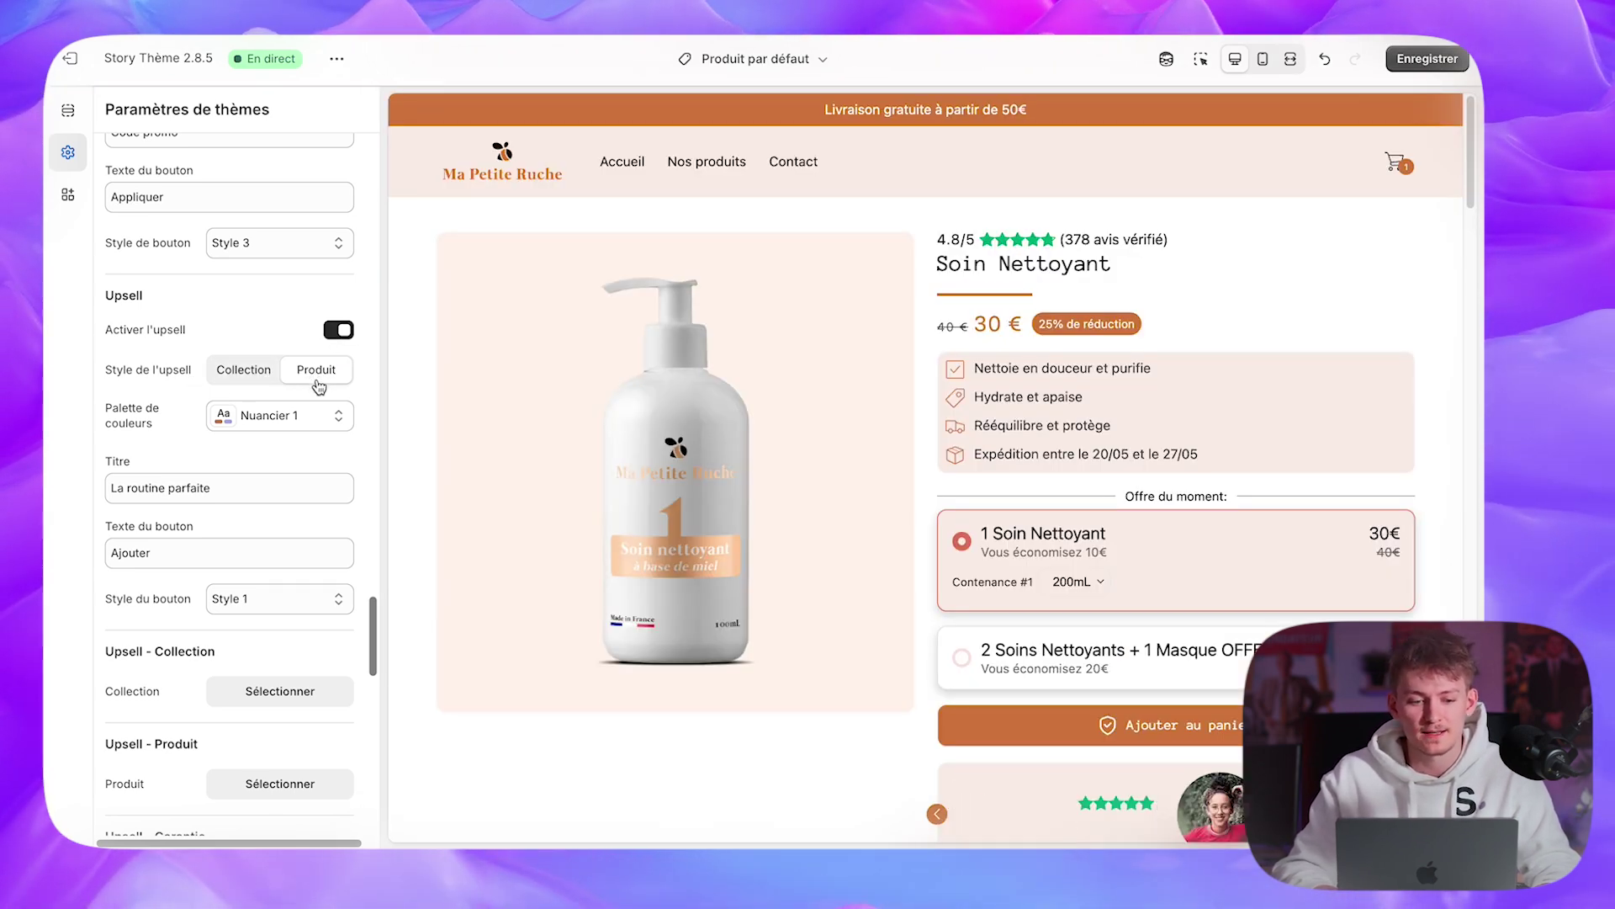
- Choose Crème Hydratante as the product for the cart's product upsell
{"action": "scroll", "coordinate": [281, 699], "scroll_direction": "down", "scroll_amount": 3}
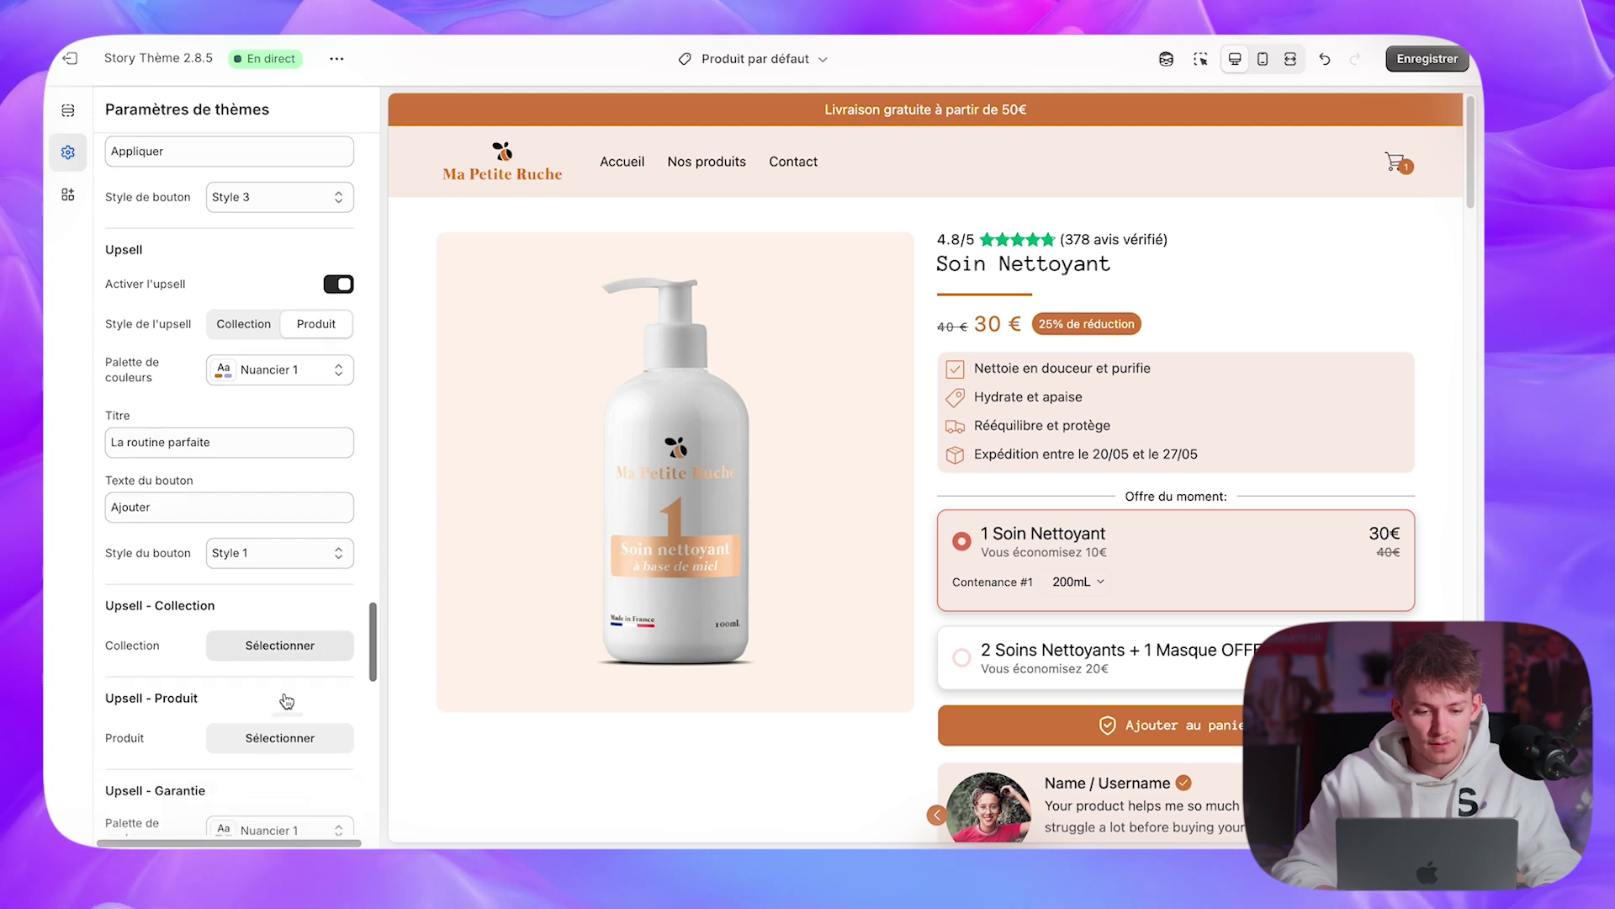
{"action": "left_click_drag", "start_coordinate": [113, 620], "coordinate": [204, 629]}
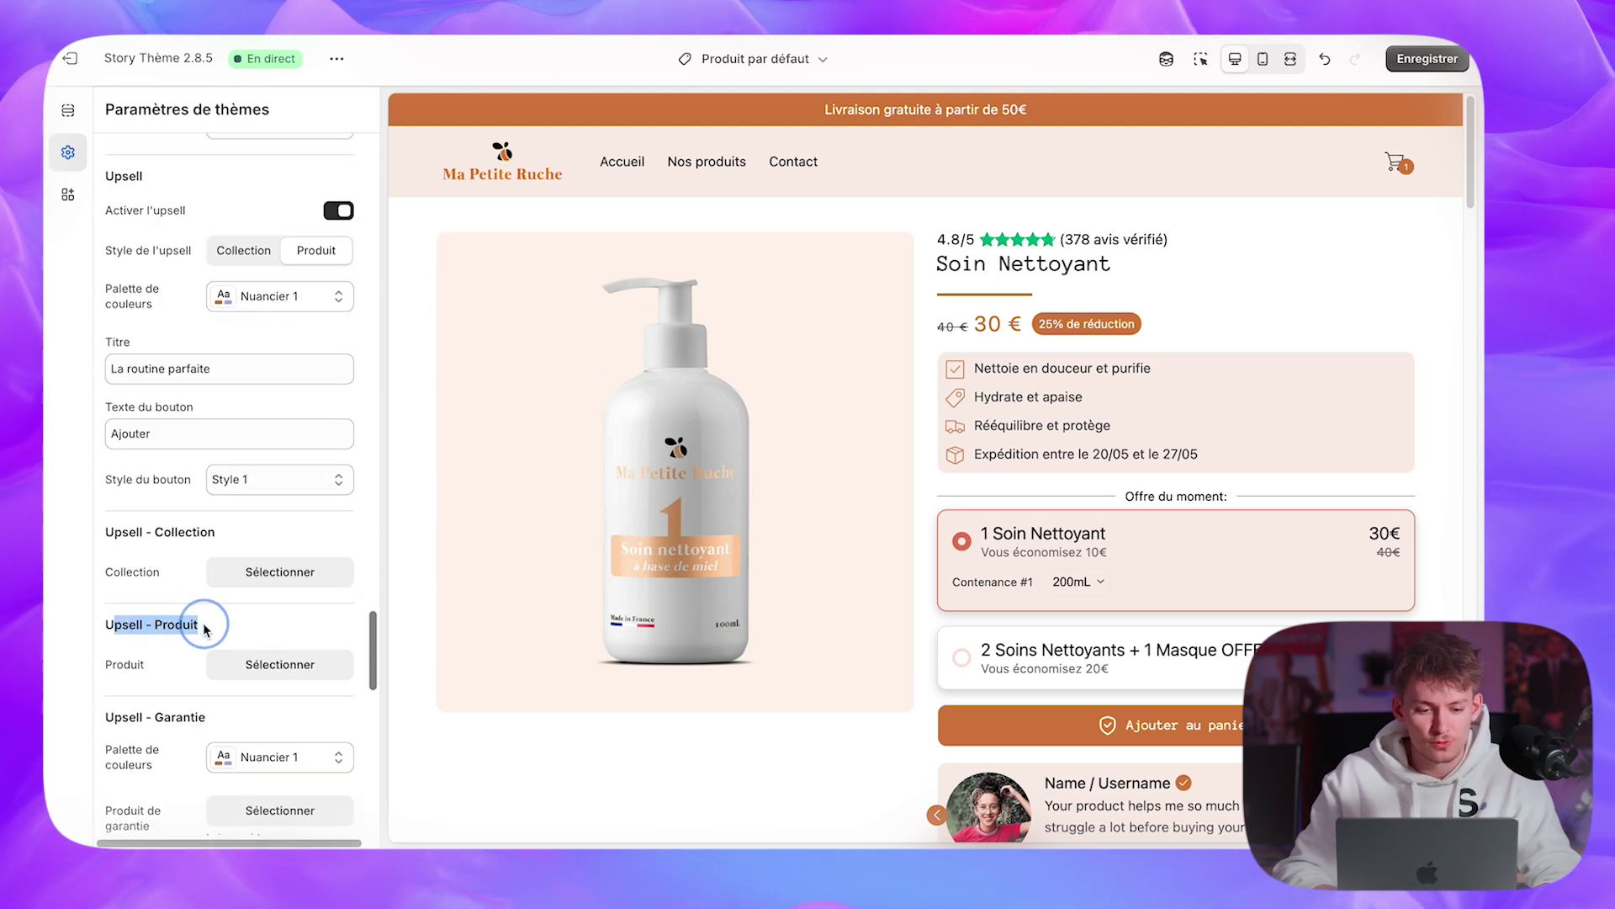
{"action": "left_click", "coordinate": [263, 663]}
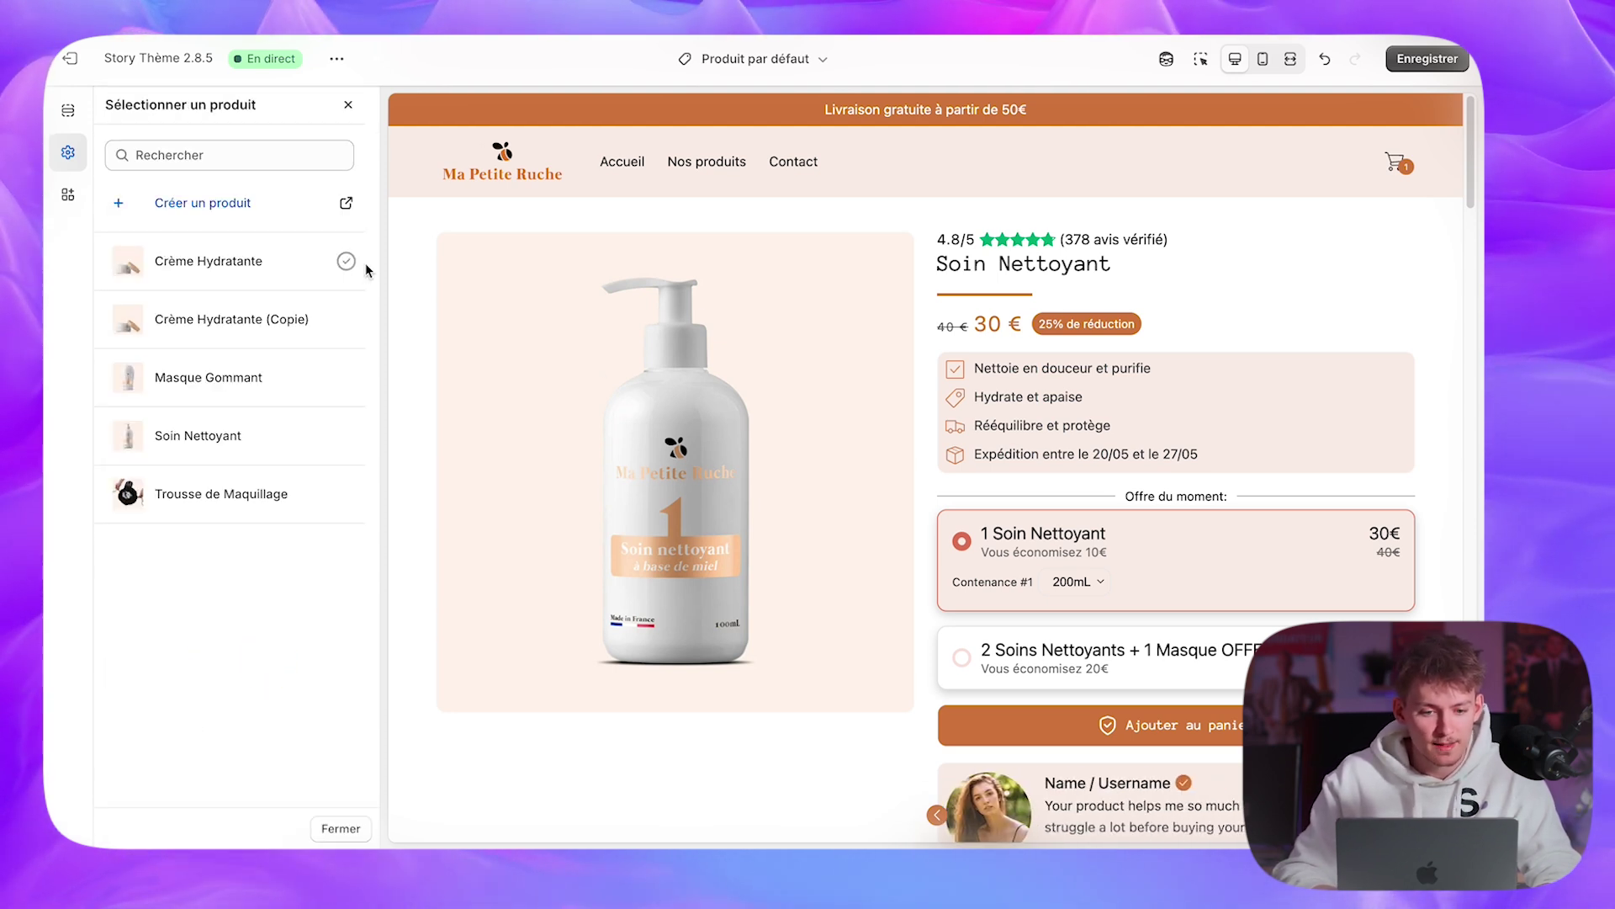
{"action": "left_click", "coordinate": [345, 265]}
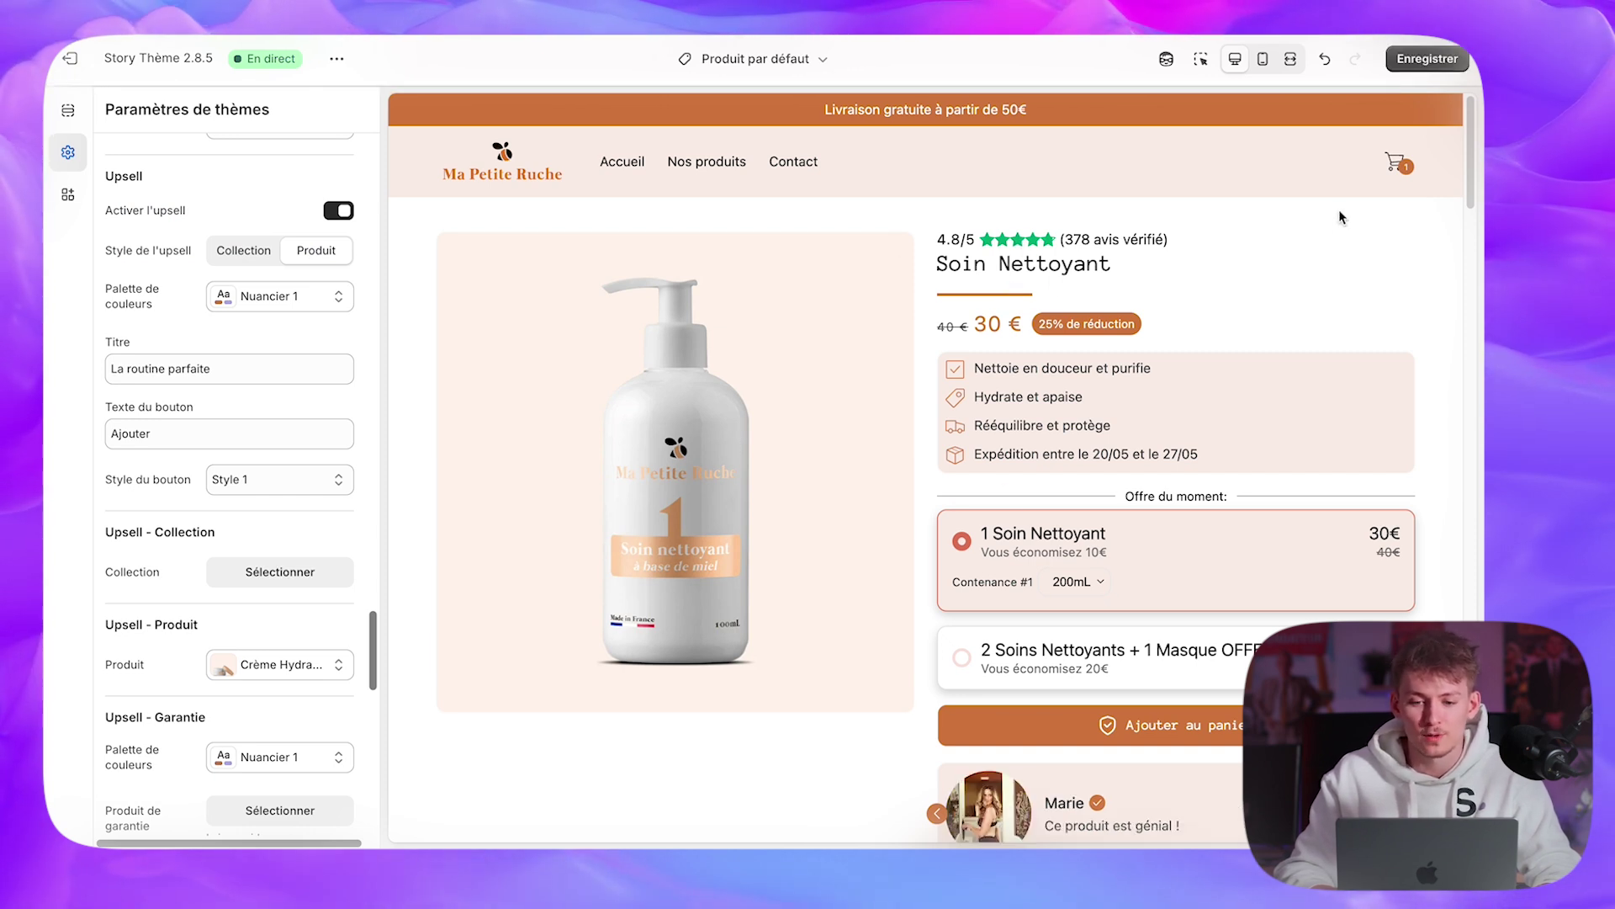
- Open the cart in the preview and examine the upsell's title, button text and the free-delivery message
{"action": "left_click", "coordinate": [1395, 164]}
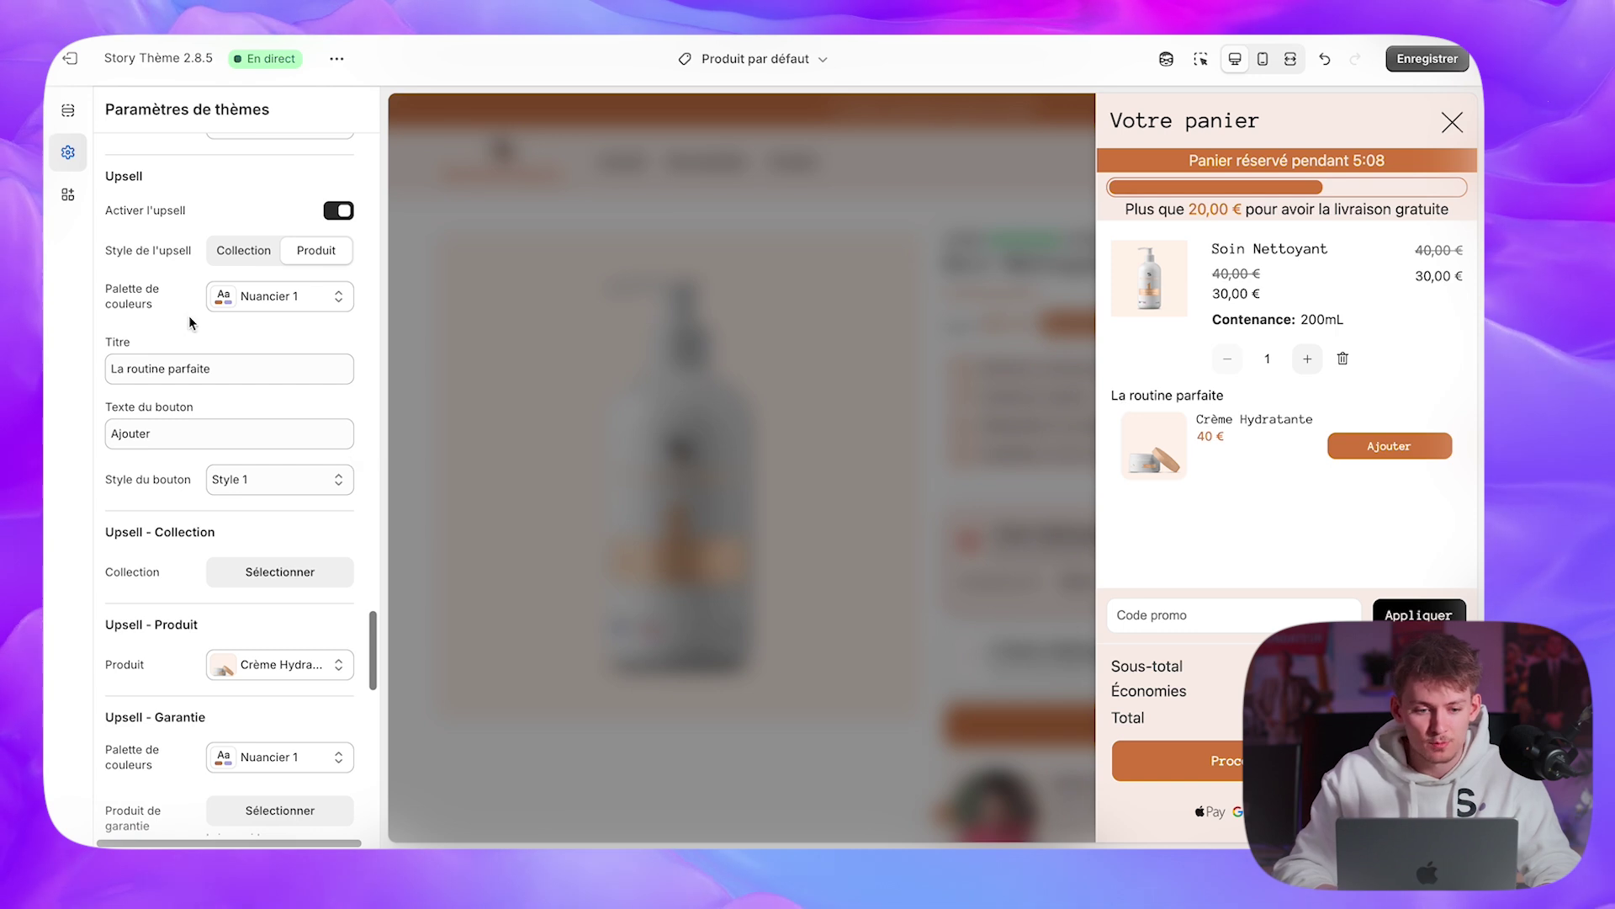
{"action": "left_click_drag", "start_coordinate": [242, 368], "coordinate": [101, 373]}
{"action": "left_click_drag", "start_coordinate": [187, 435], "coordinate": [107, 433]}
{"action": "left_click", "coordinate": [236, 419]}
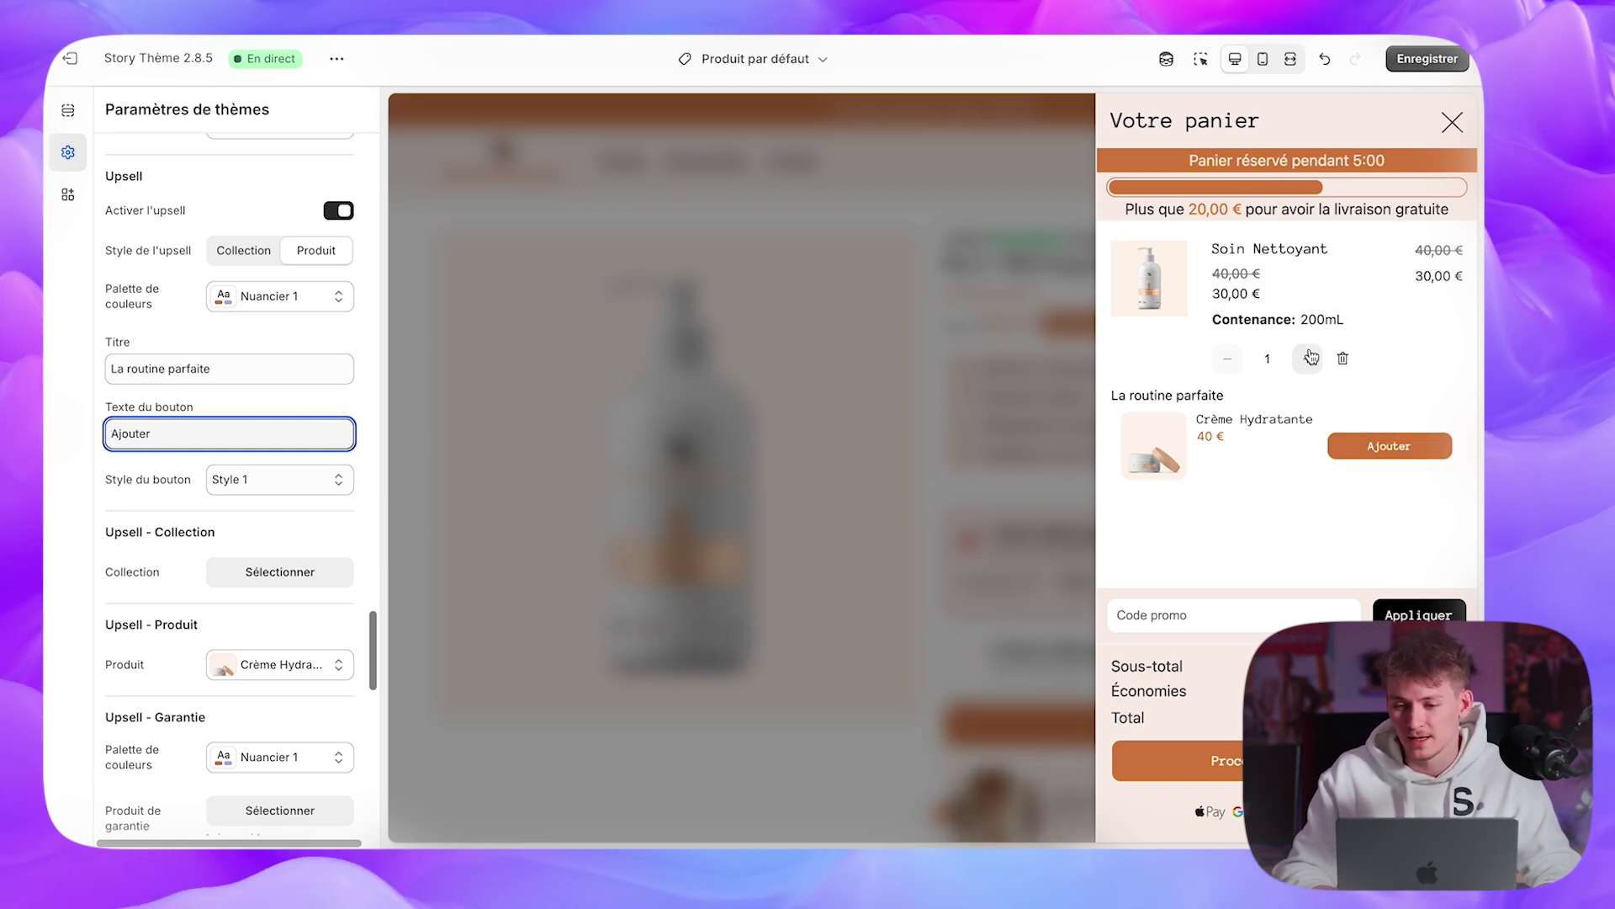
{"action": "left_click", "coordinate": [1156, 208]}
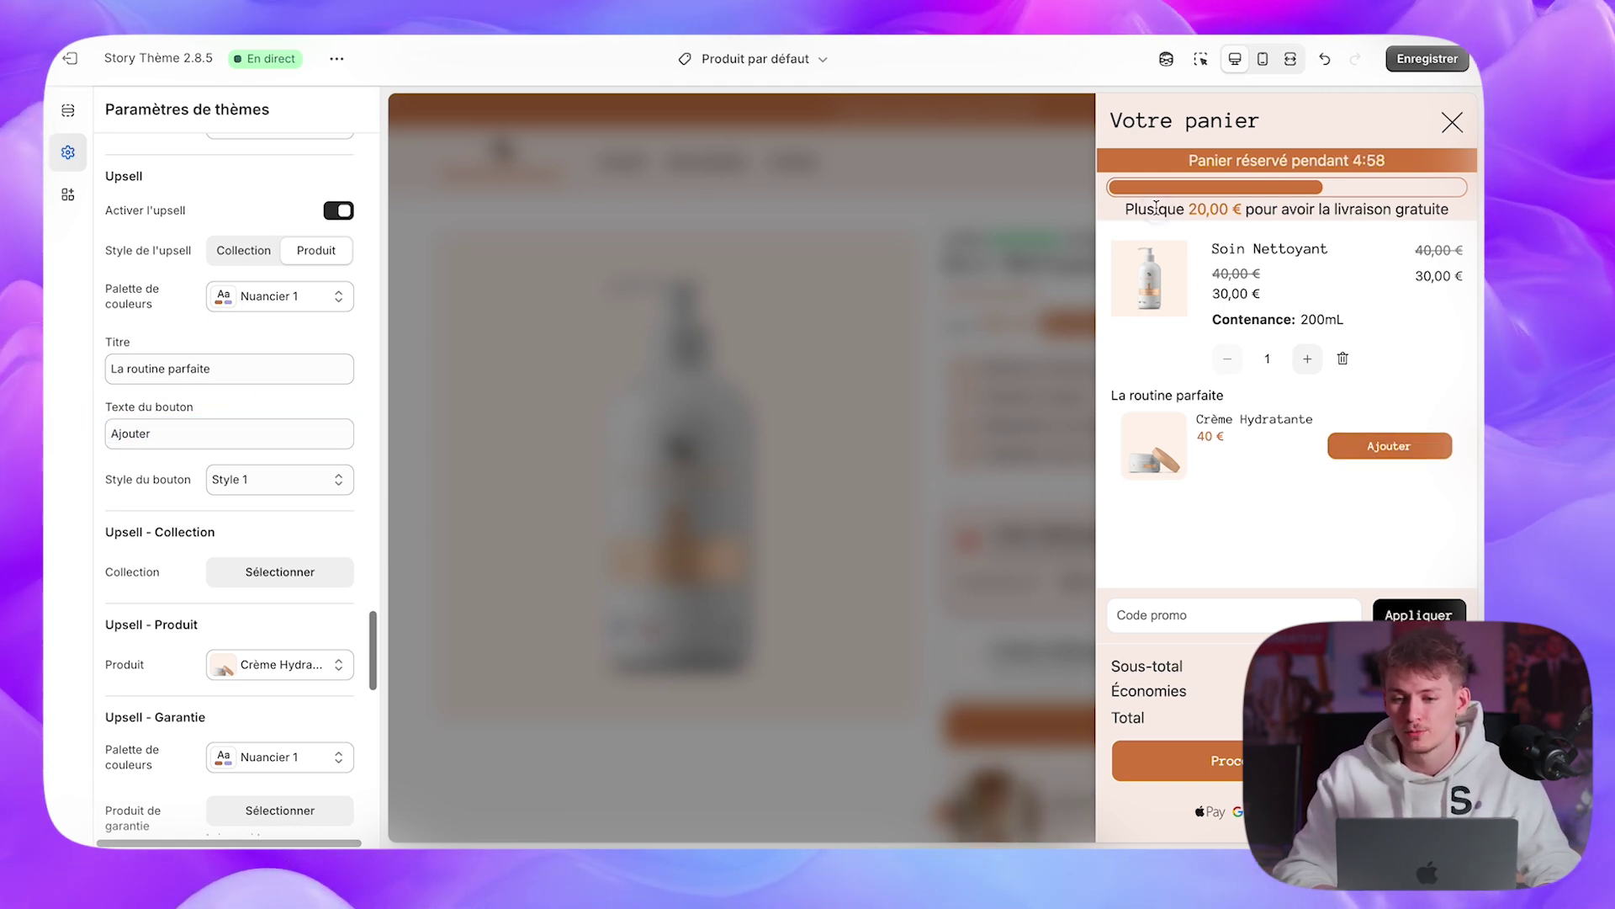
{"action": "left_click_drag", "start_coordinate": [1245, 208], "coordinate": [1200, 208]}
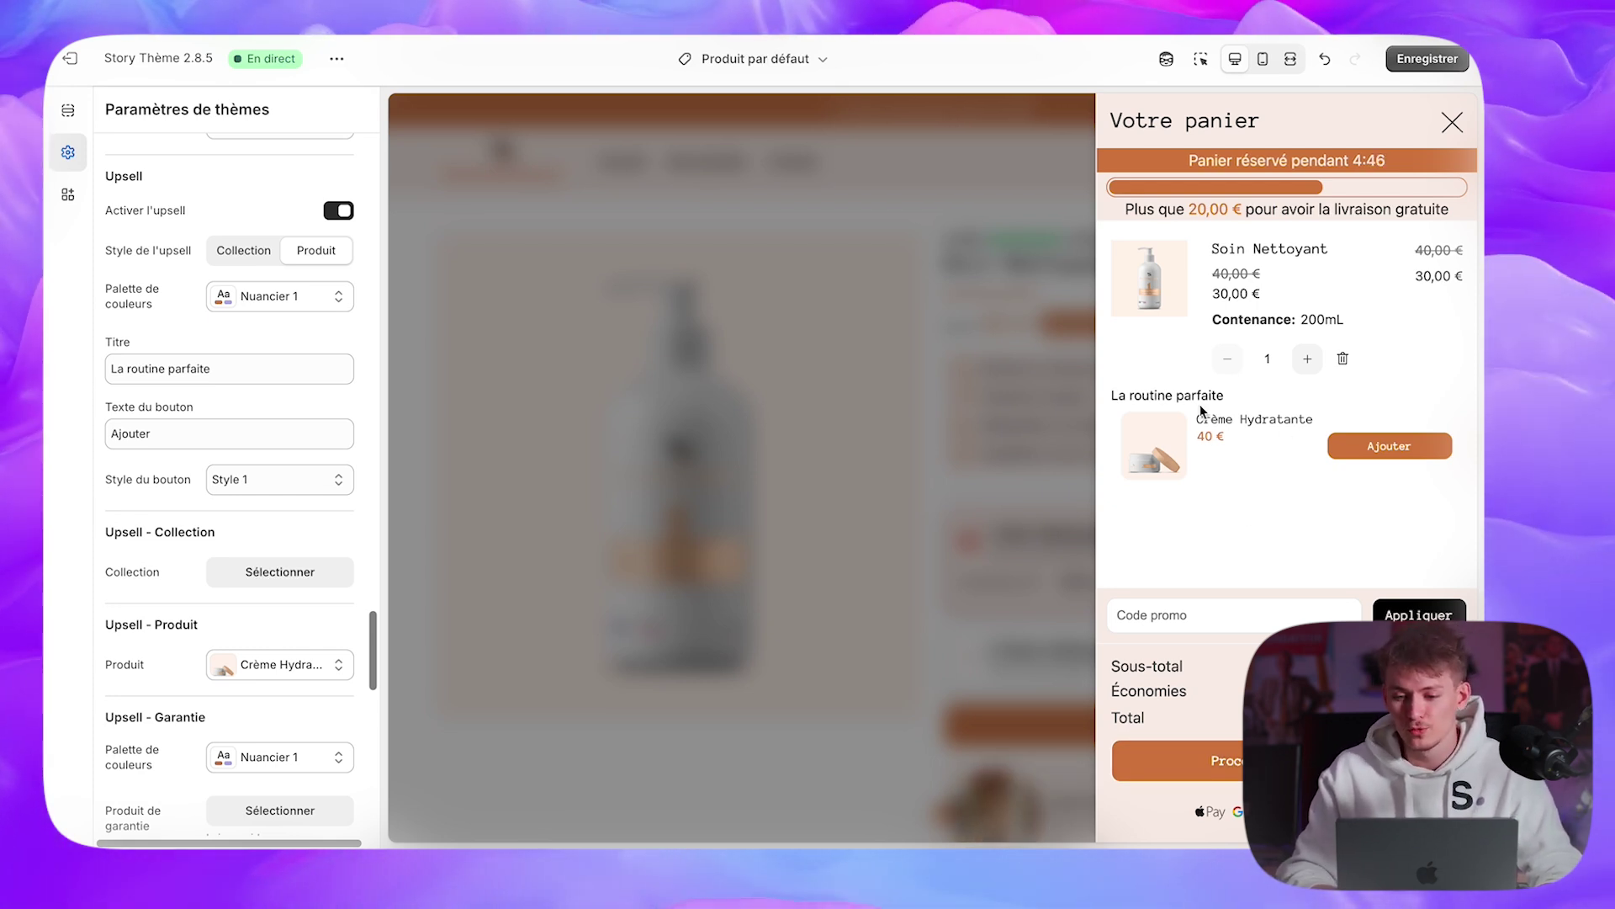
- Review the Crème Hydratante upsell and the amount still needed for free delivery in the cart preview
{"action": "left_click_drag", "start_coordinate": [1141, 396], "coordinate": [1262, 457]}
{"action": "left_click", "coordinate": [1262, 458]}
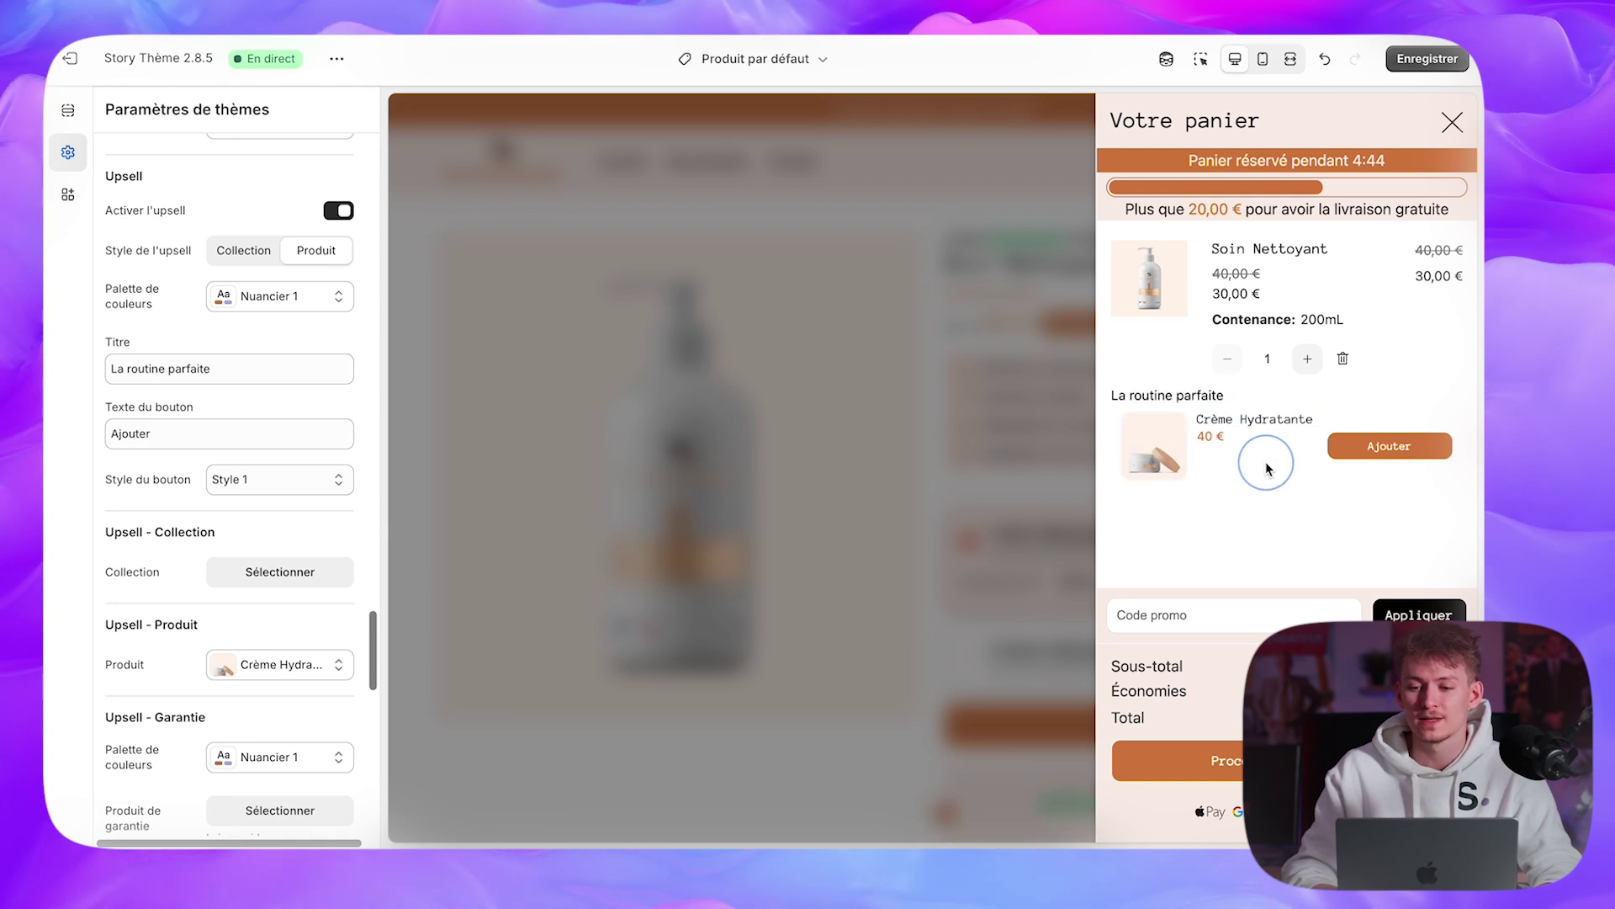
{"action": "left_click_drag", "start_coordinate": [1159, 209], "coordinate": [1311, 208]}
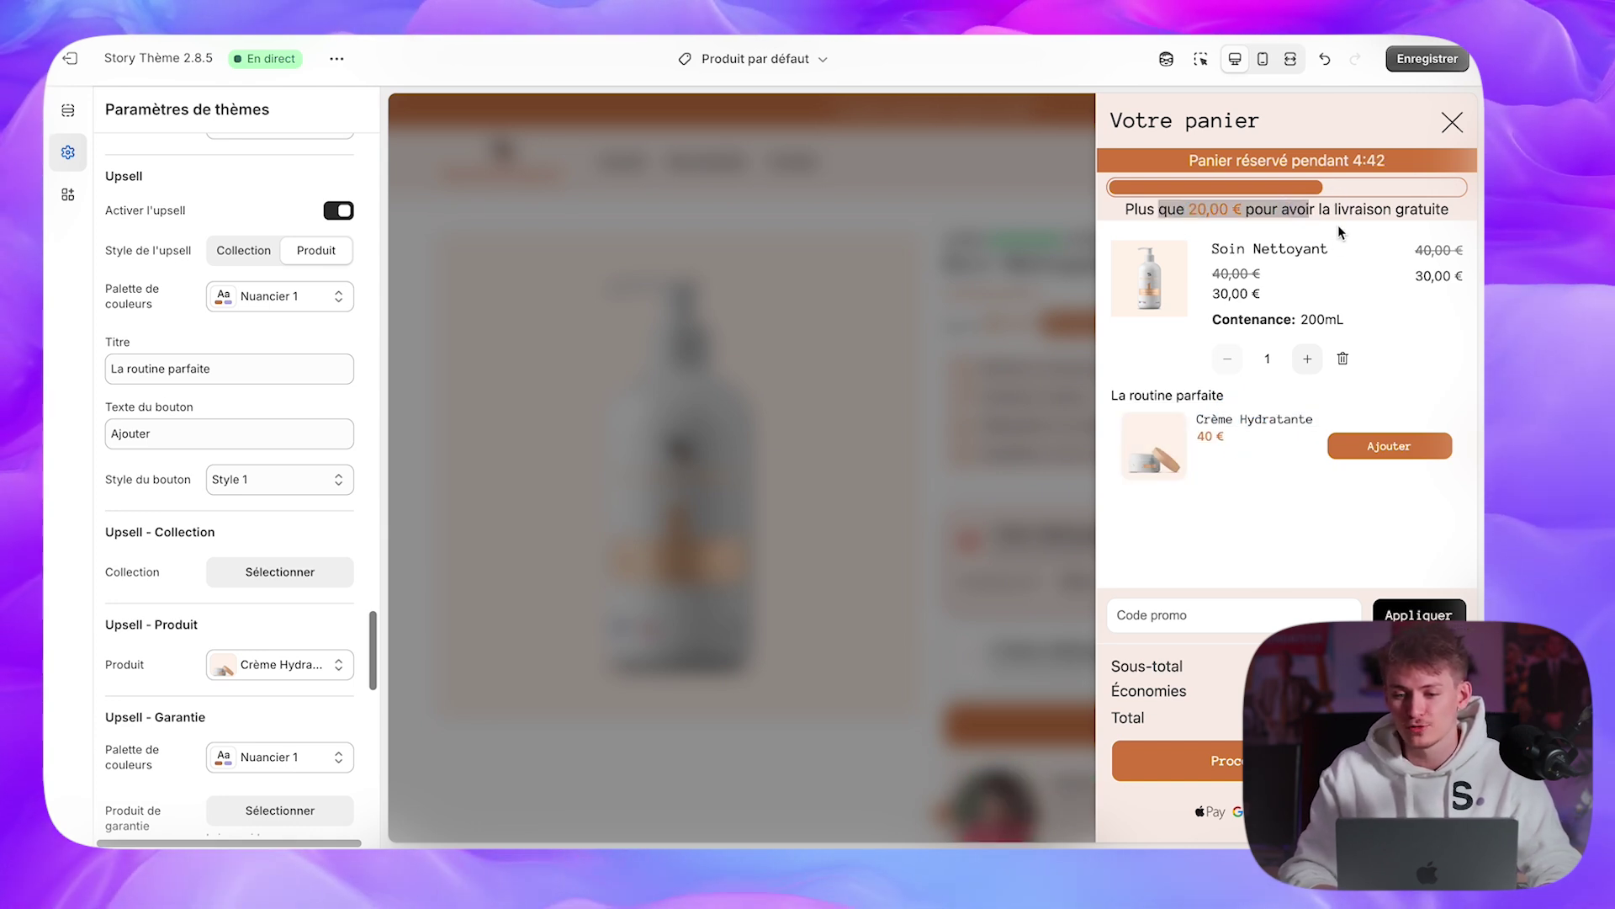
- Set the upsell's colour palette to Nuancier 2 and reopen the cart in the preview
{"action": "left_click", "coordinate": [327, 301]}
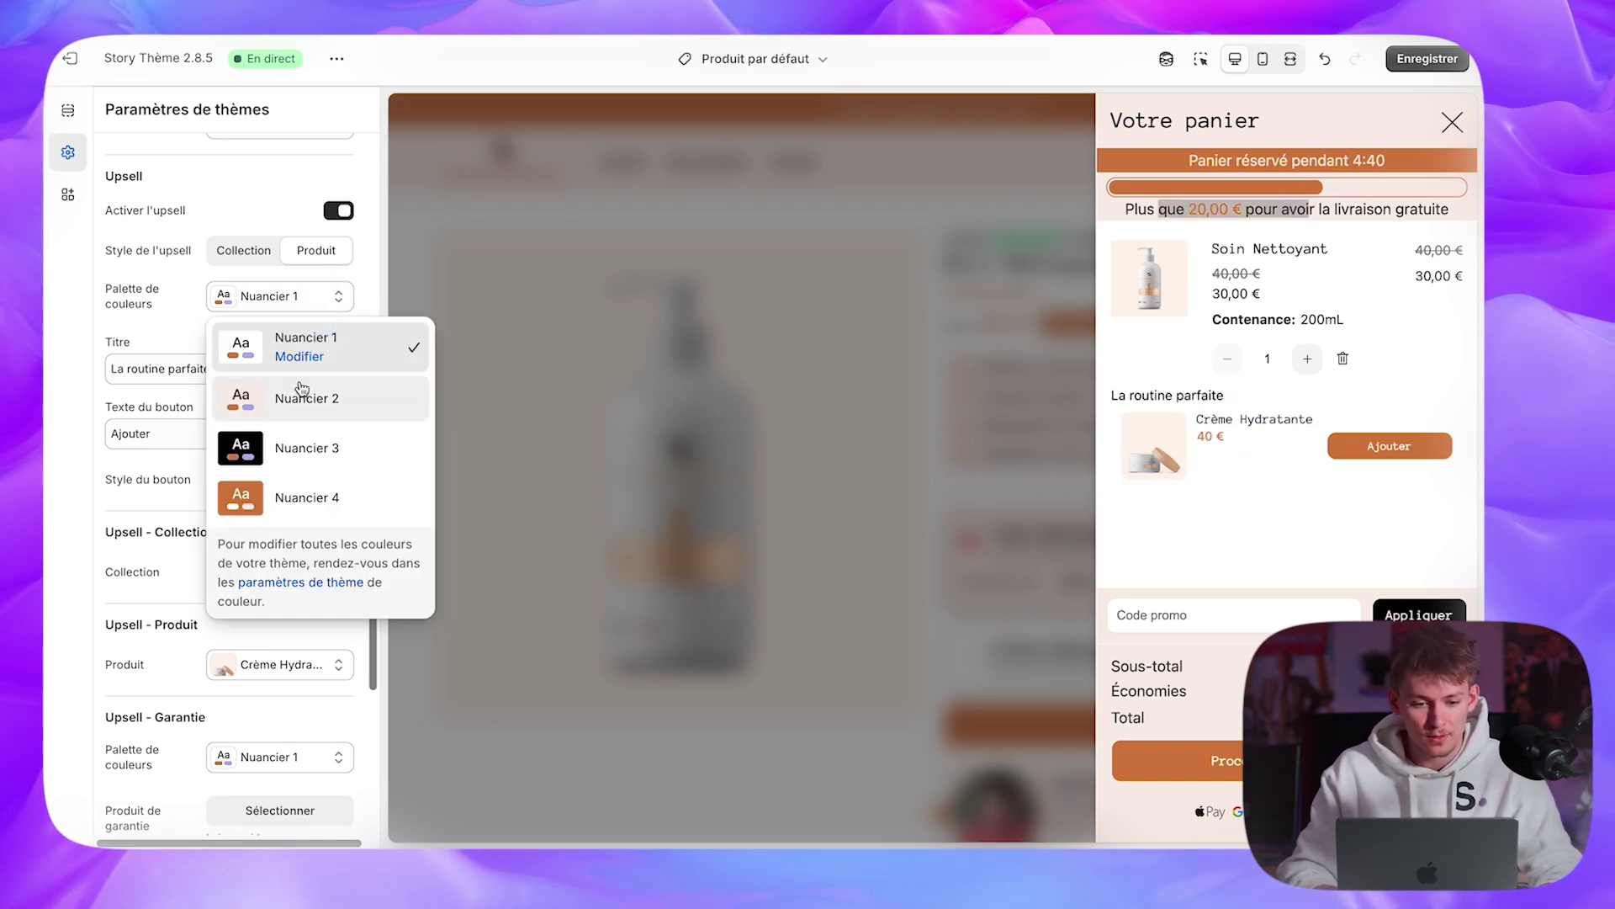
{"action": "left_click", "coordinate": [385, 410]}
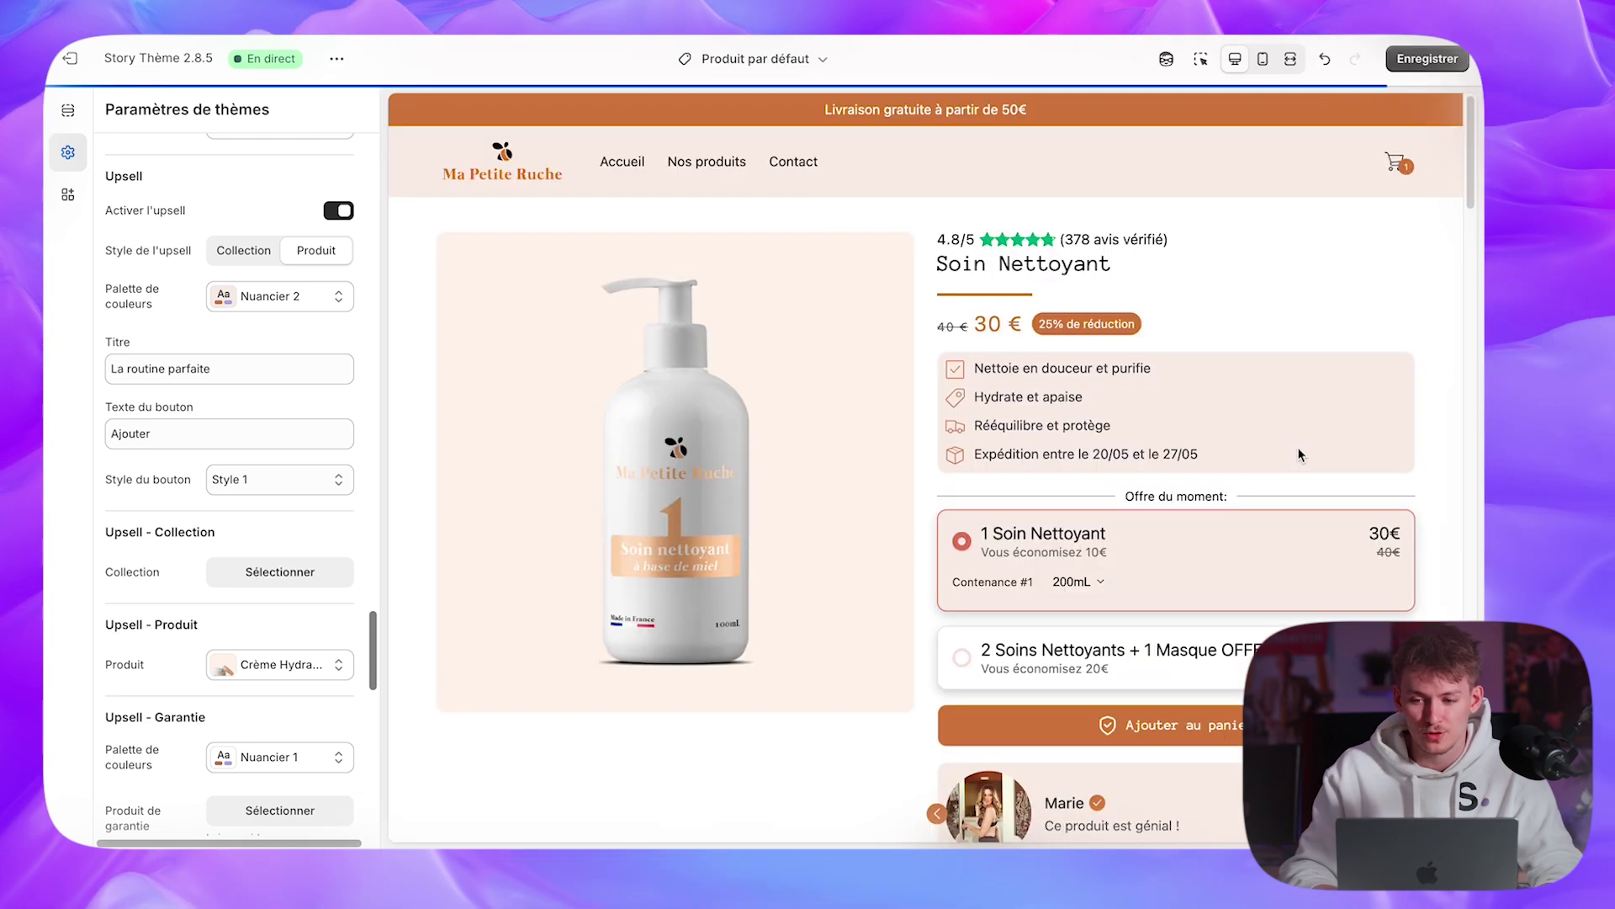
{"action": "left_click", "coordinate": [1399, 162]}
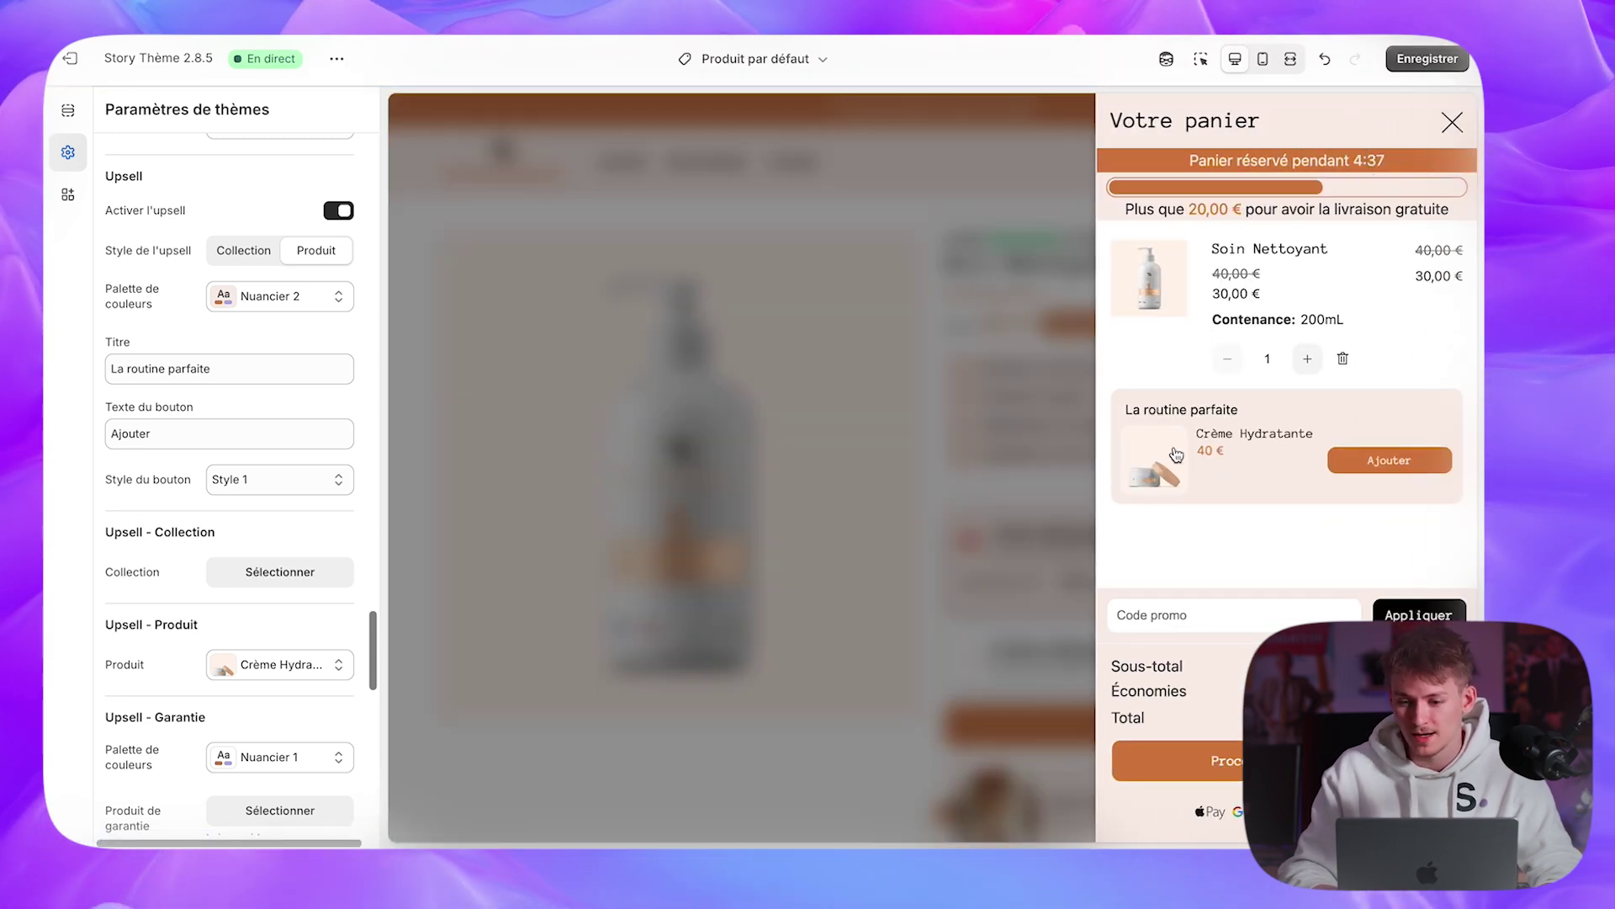
- Test the upsell by adding Crème Hydratante to the cart and check the free-delivery message
{"action": "left_click", "coordinate": [1391, 459]}
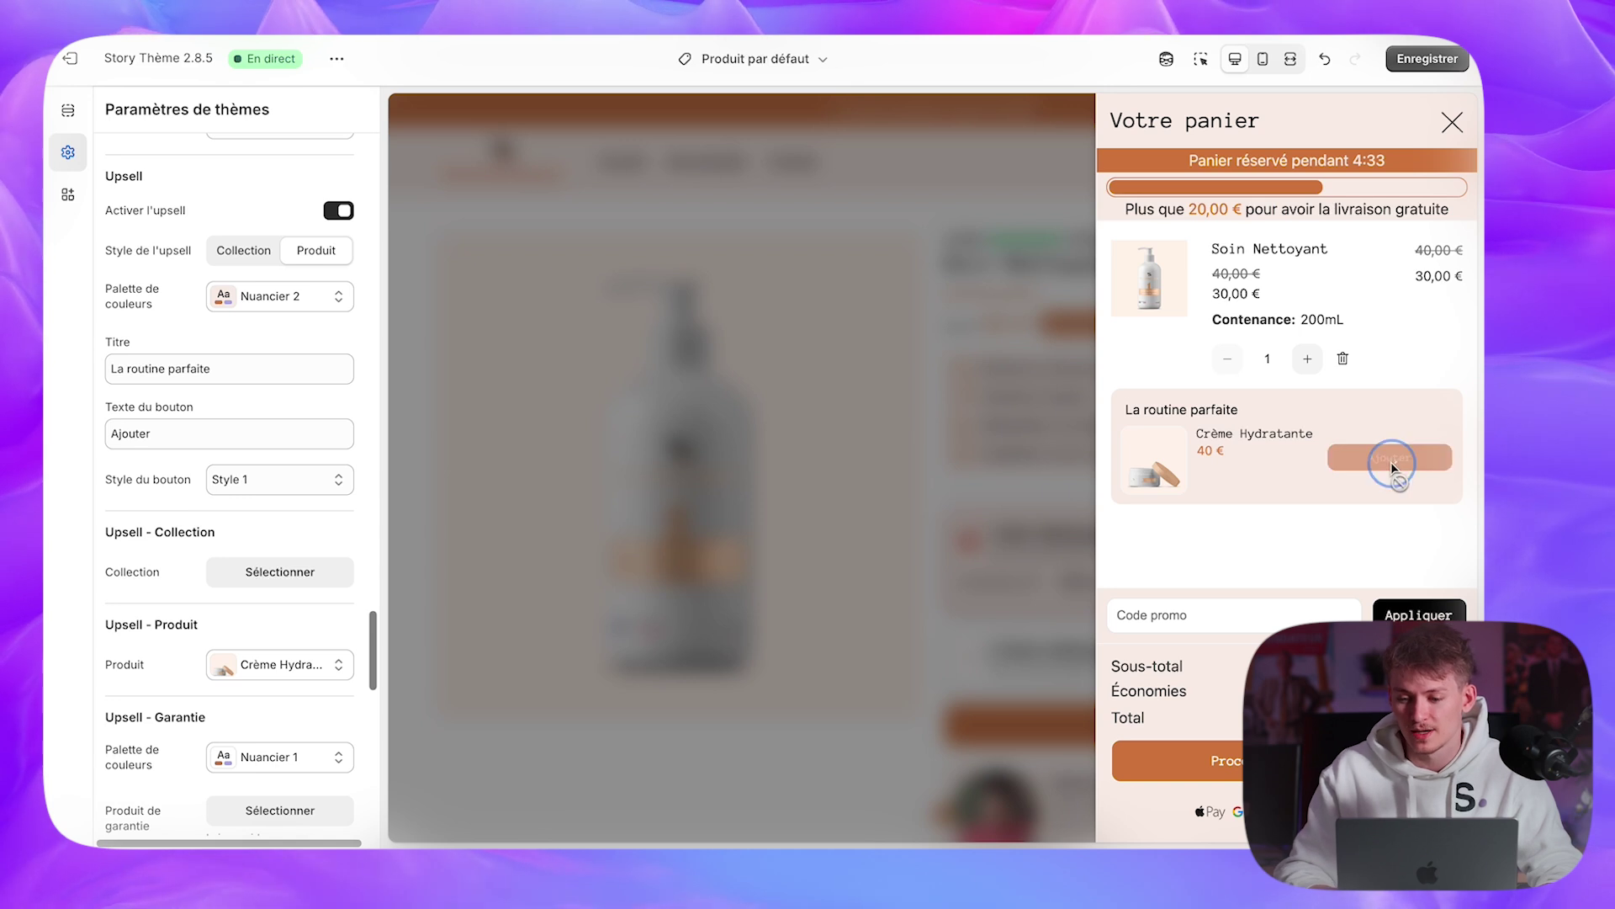
{"action": "left_click_drag", "start_coordinate": [1275, 191], "coordinate": [1348, 208]}
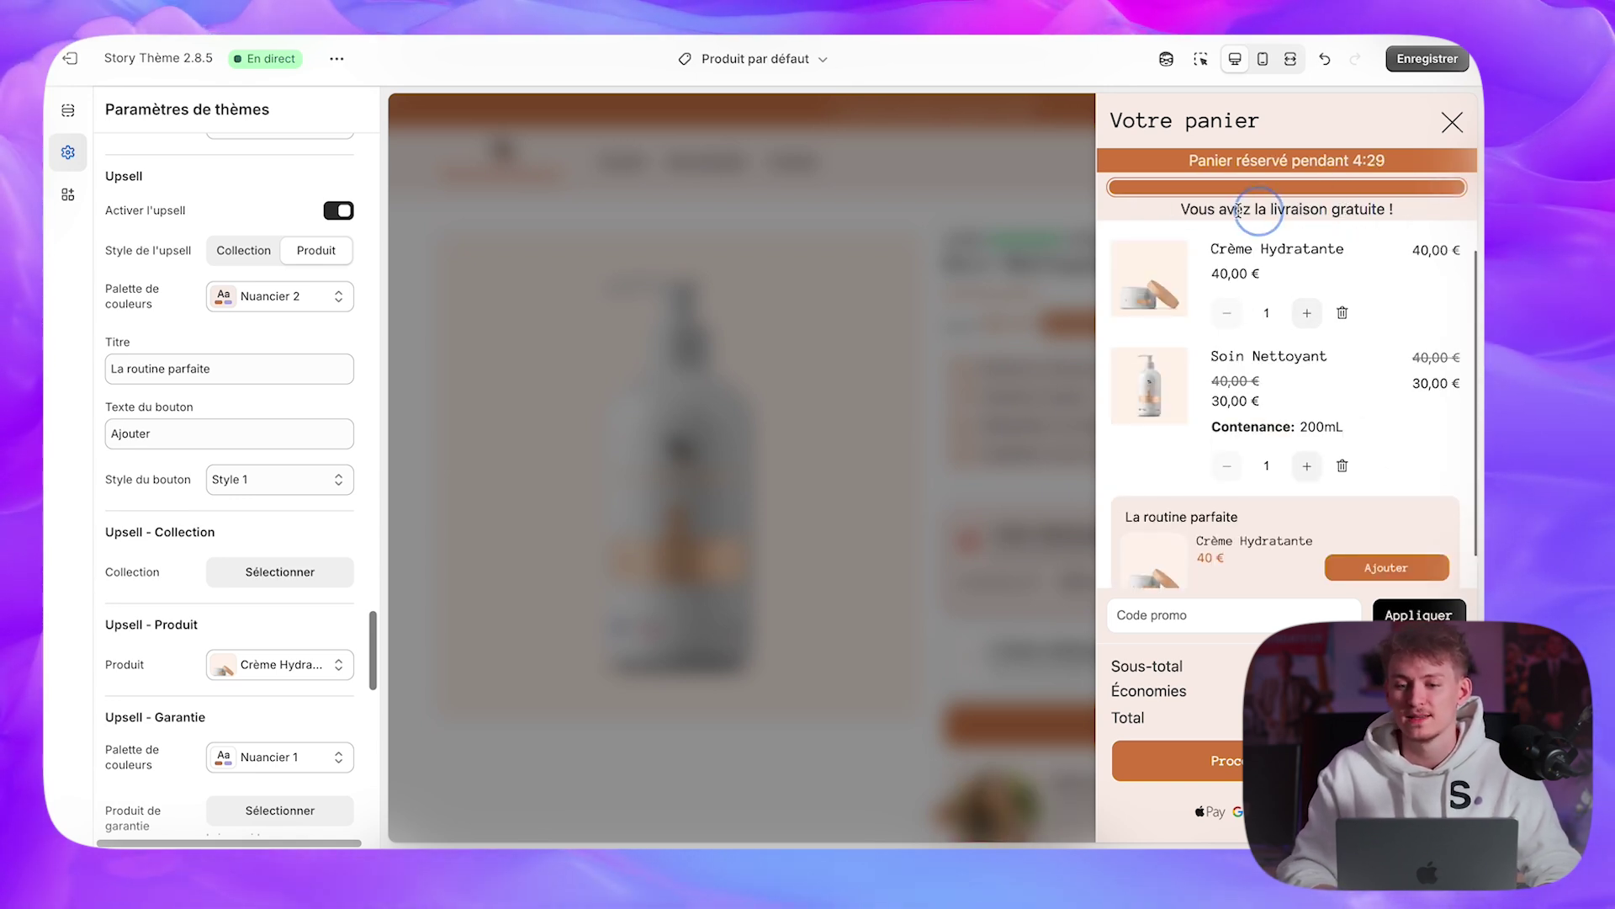
{"action": "left_click_drag", "start_coordinate": [1238, 211], "coordinate": [1392, 211]}
- Examine the cart's product lines, the Soin Nettoyant prices and the Crème Hydratante upsell beneath them
{"action": "scroll", "coordinate": [1333, 364], "scroll_direction": "down", "scroll_amount": 1}
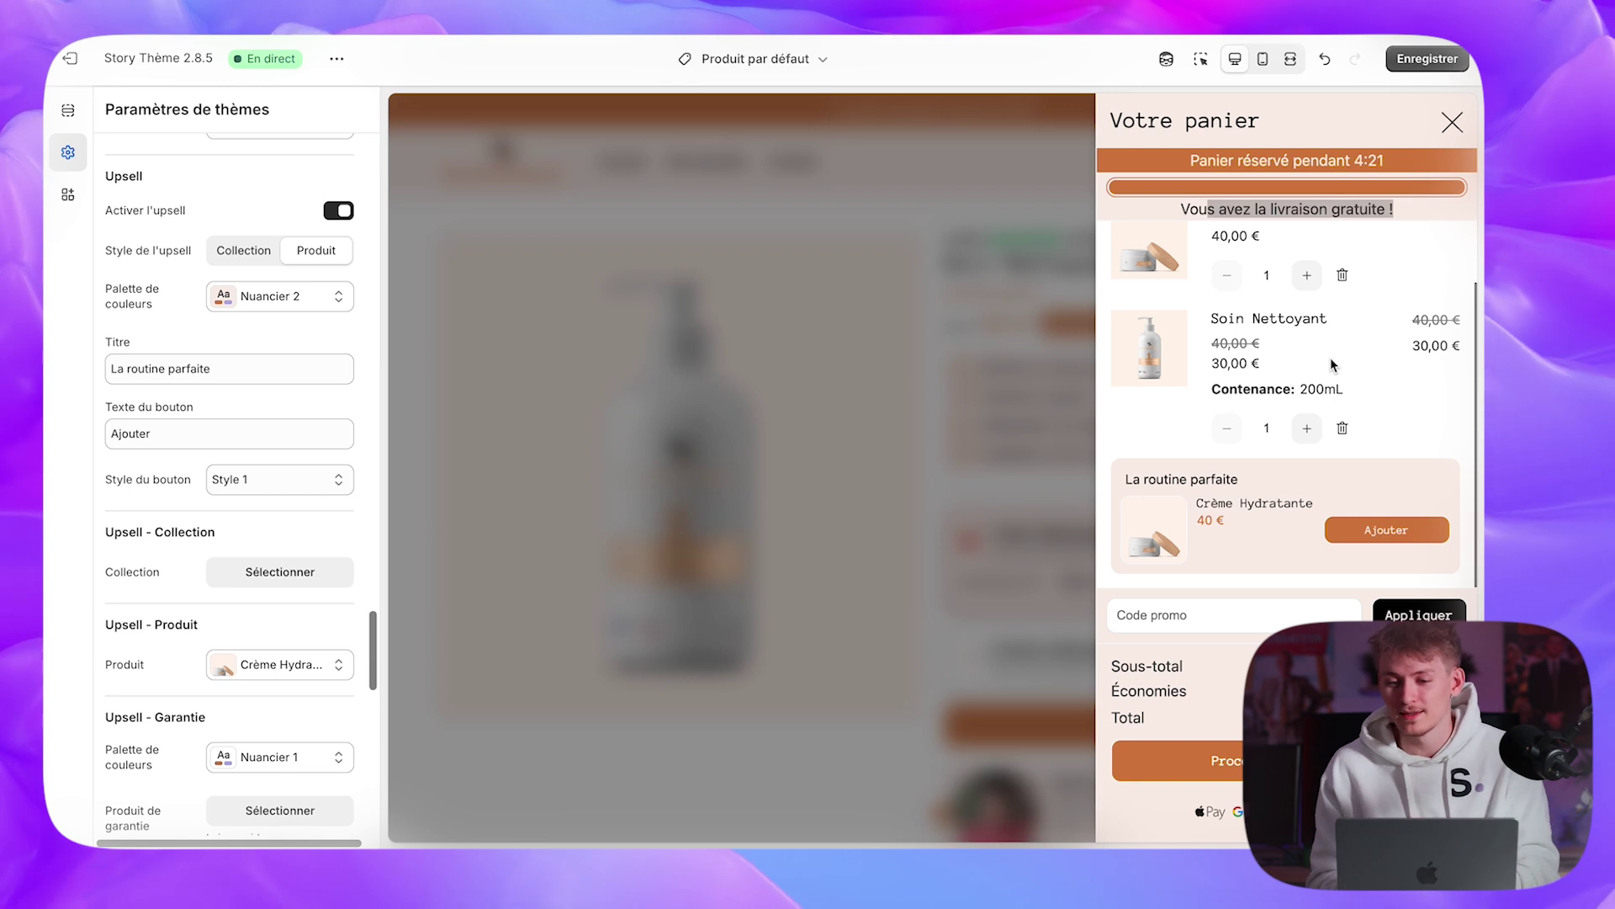
{"action": "scroll", "coordinate": [1376, 333], "scroll_direction": "up", "scroll_amount": 1}
{"action": "left_click_drag", "start_coordinate": [1464, 347], "coordinate": [1415, 387]}
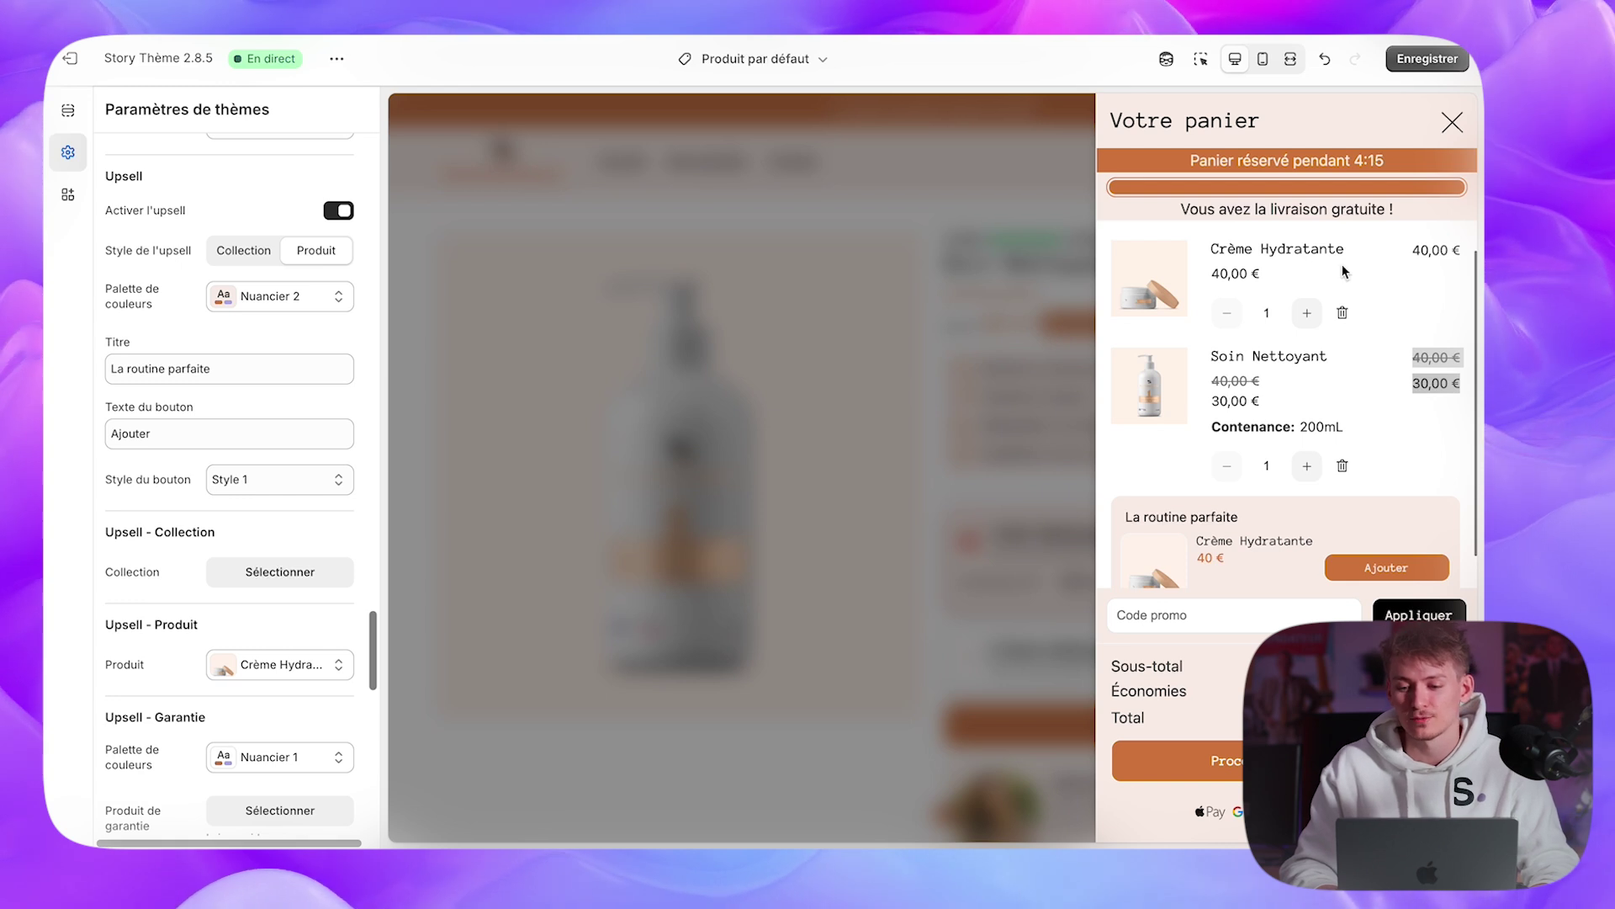
{"action": "scroll", "coordinate": [1327, 343], "scroll_direction": "down", "scroll_amount": 1}
{"action": "scroll", "coordinate": [1262, 498], "scroll_direction": "up", "scroll_amount": 1}
{"action": "scroll", "coordinate": [1261, 496], "scroll_direction": "down", "scroll_amount": 1}
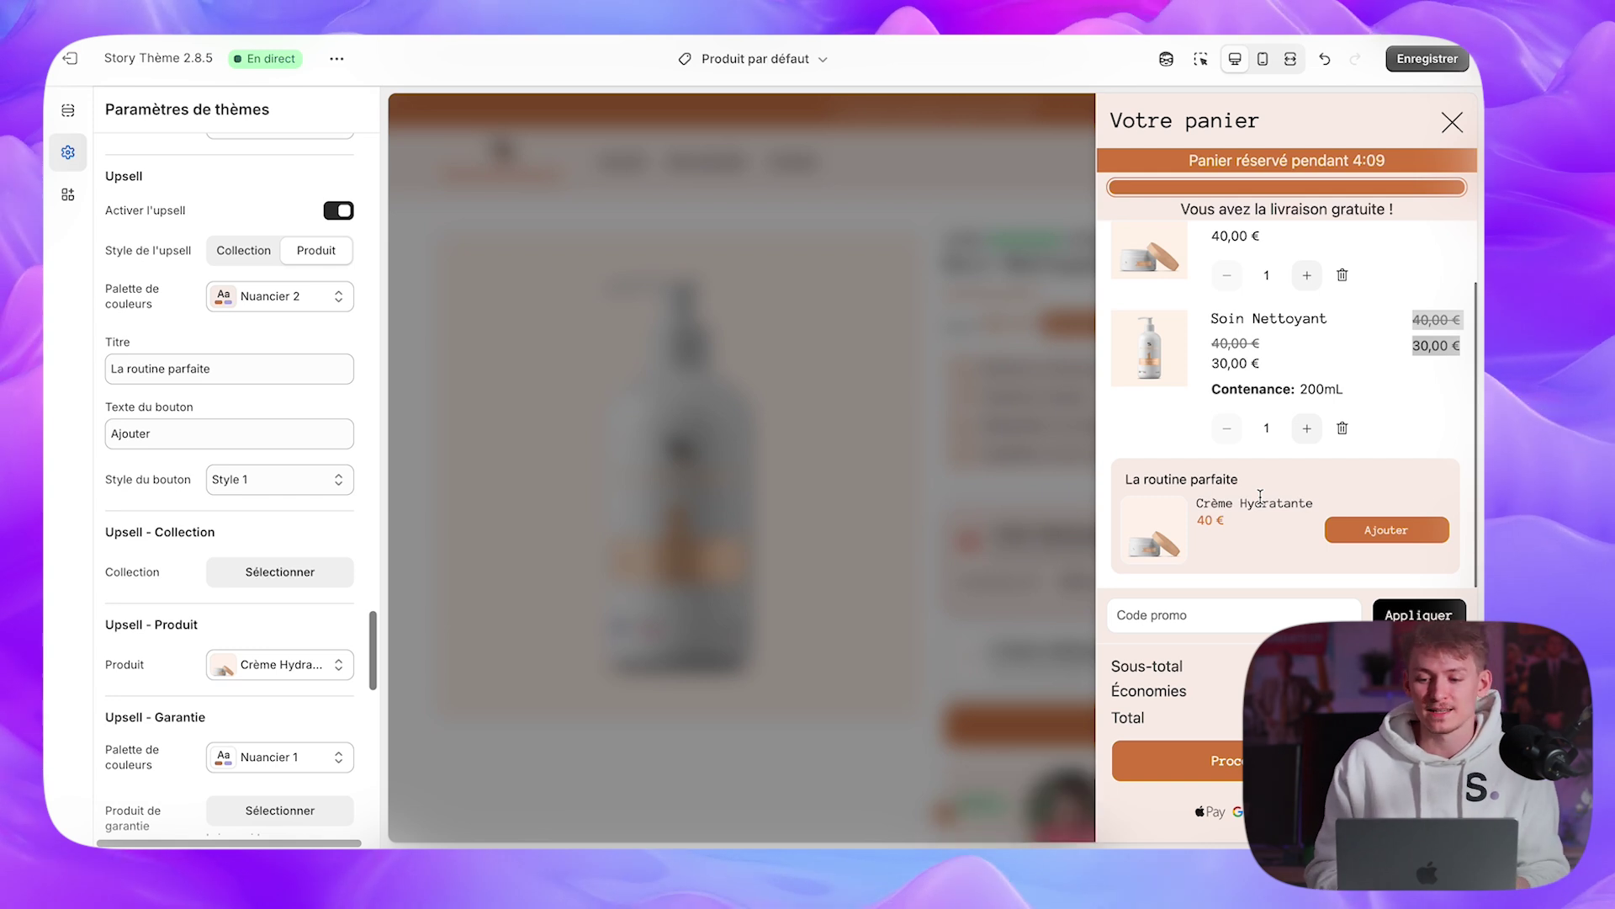
{"action": "triple_click", "coordinate": [1260, 496]}
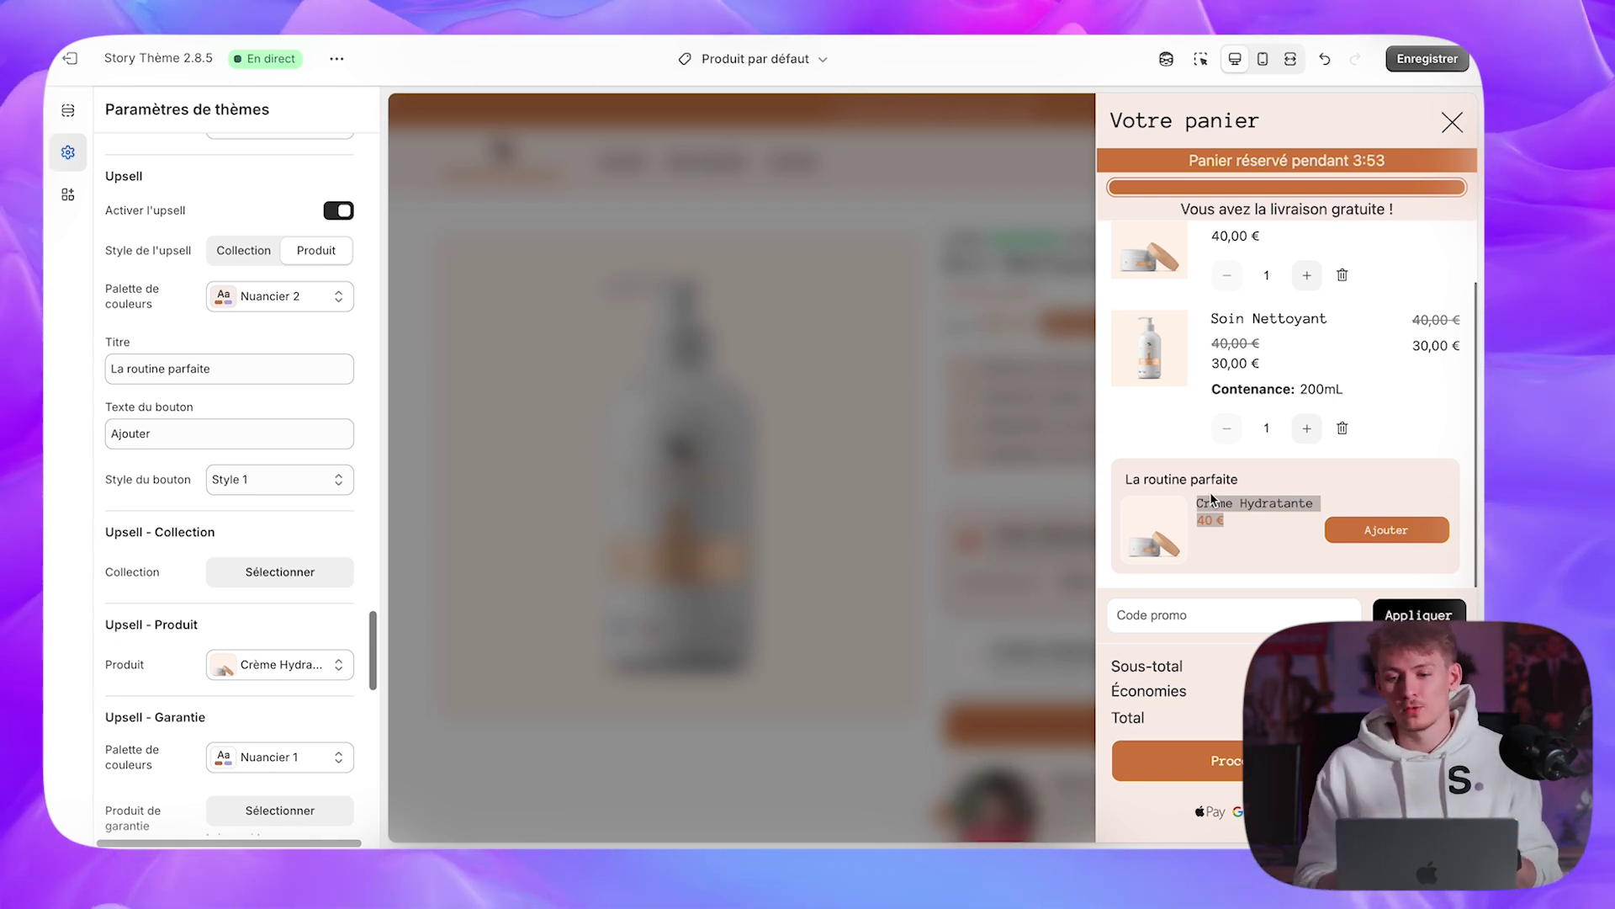
- Remove Crème Hydratante from the cart and recheck the amount still needed for free delivery
{"action": "scroll", "coordinate": [1213, 280], "scroll_direction": "up", "scroll_amount": 1}
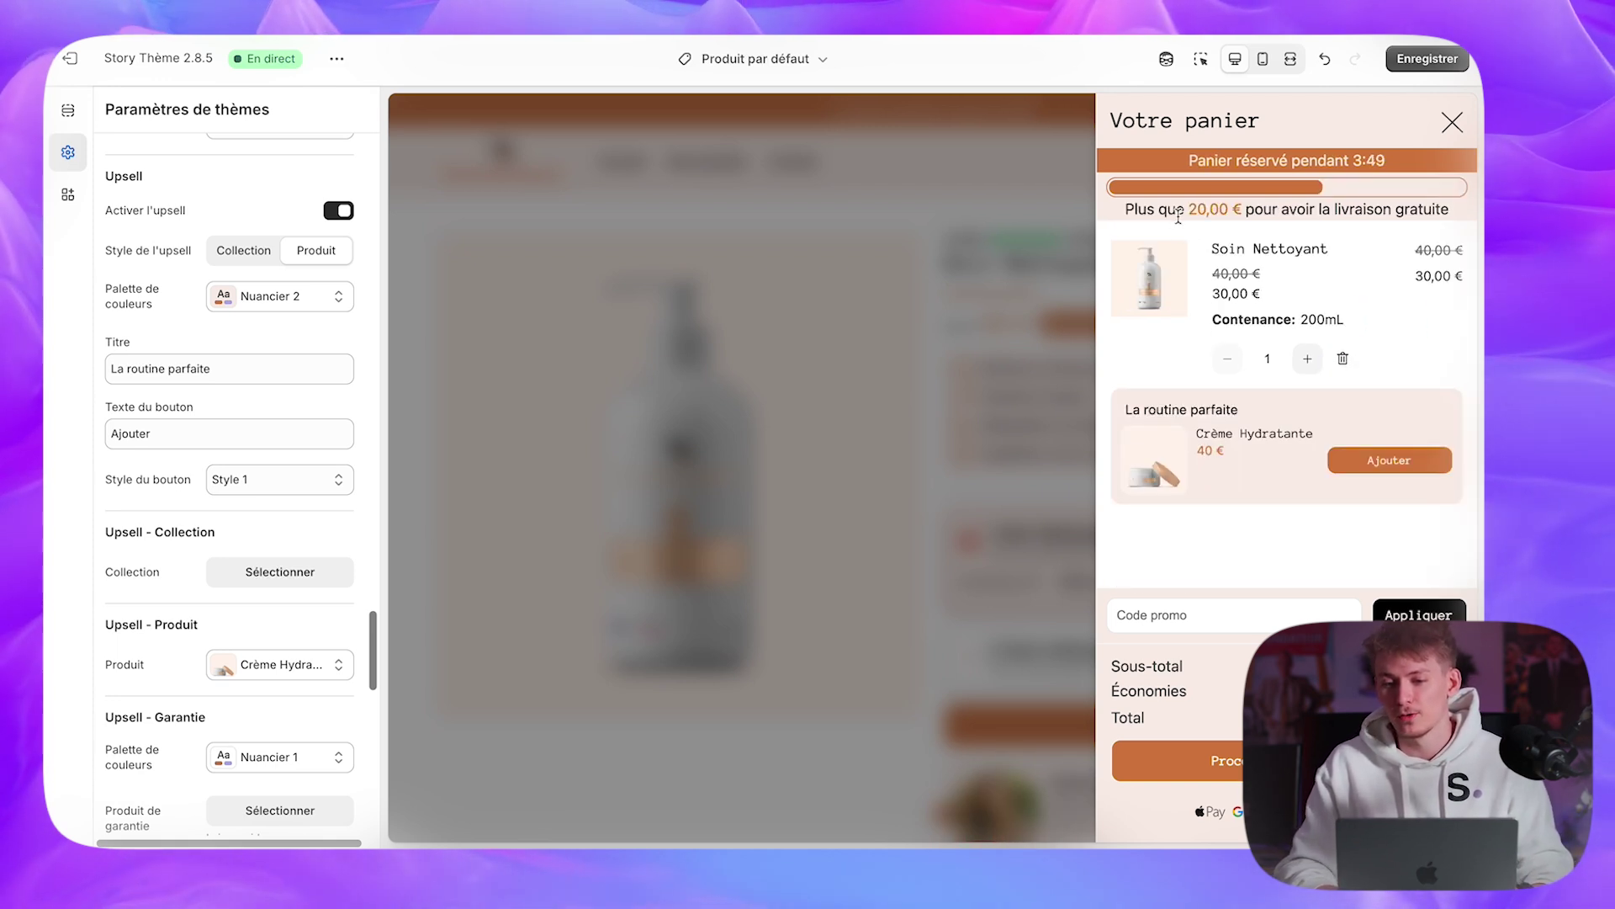
{"action": "left_click", "coordinate": [1261, 214]}
{"action": "left_click_drag", "start_coordinate": [1259, 214], "coordinate": [1172, 213]}
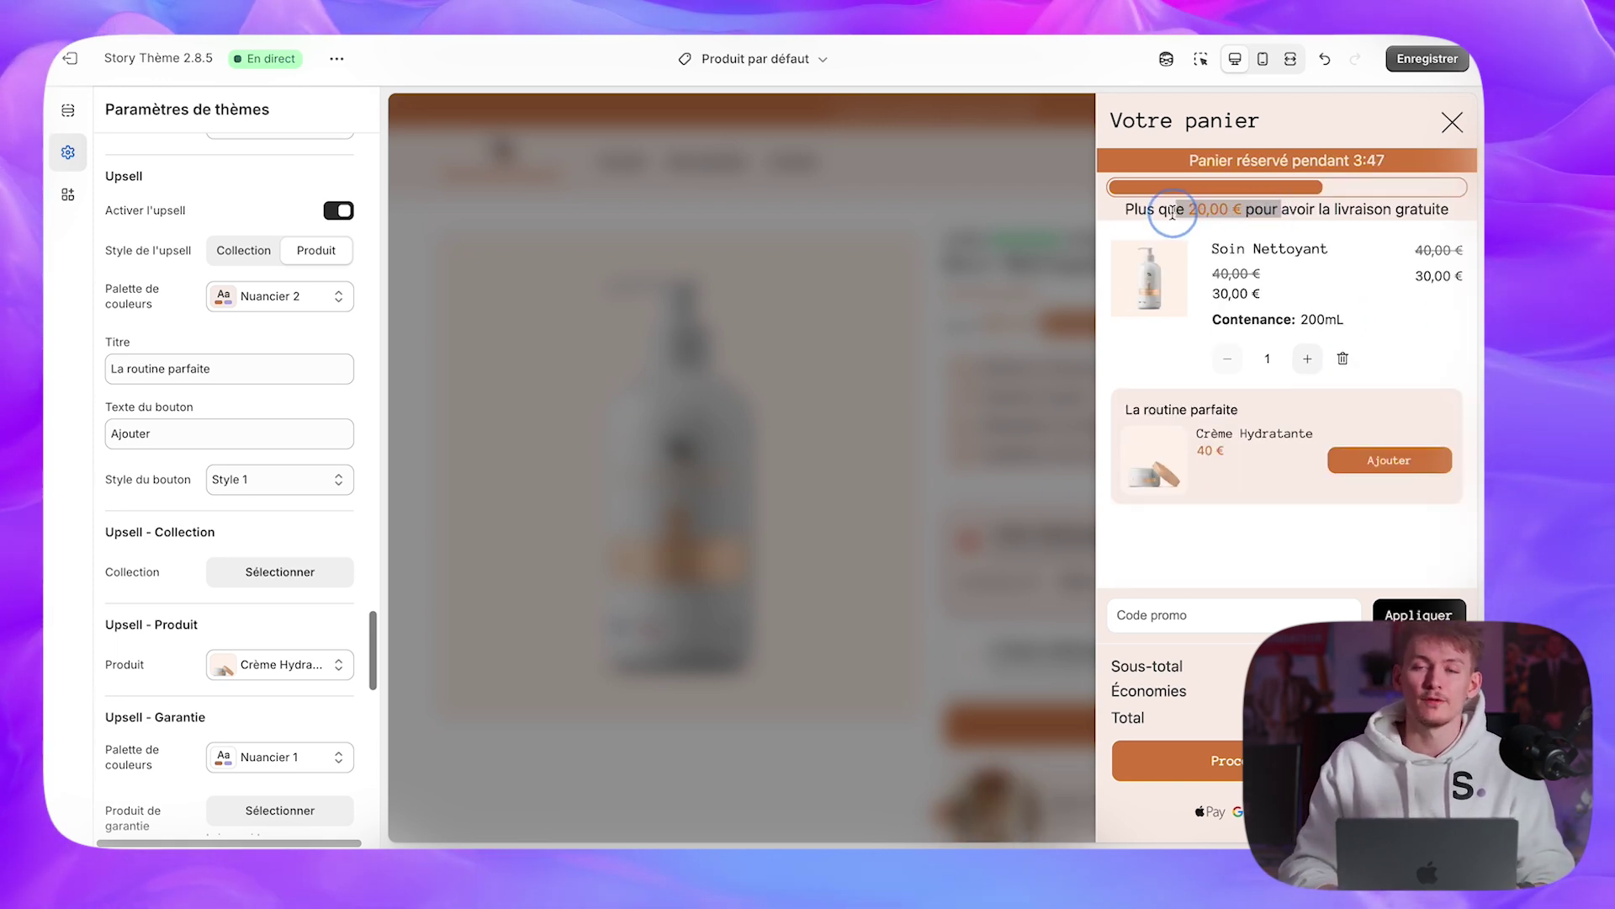